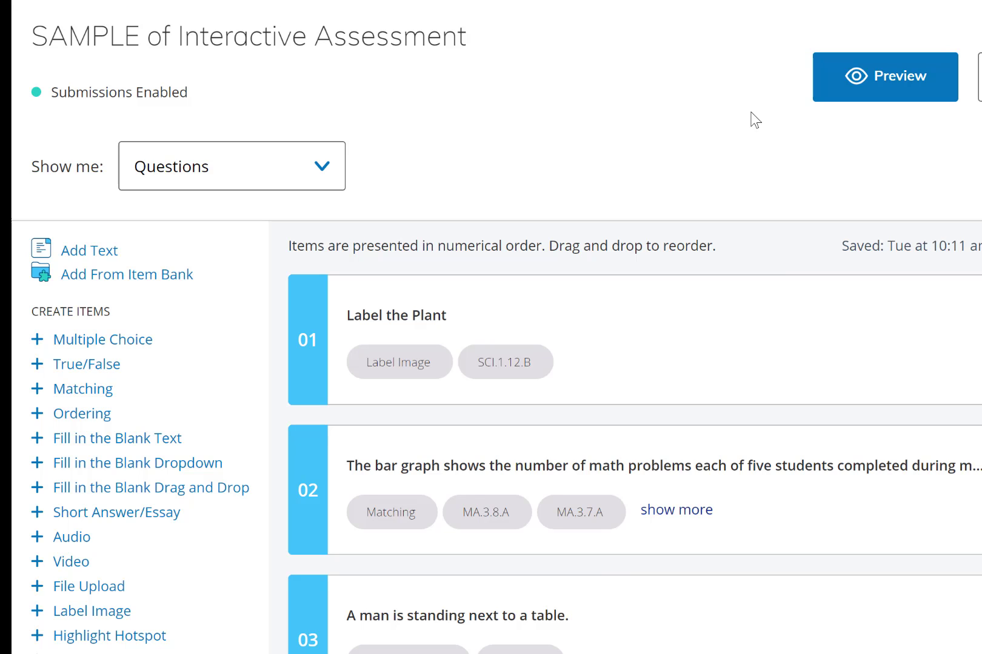
Step: Scroll through the SAMPLE of Interactive Assessment item list
scroll(731, 154, down, 3)
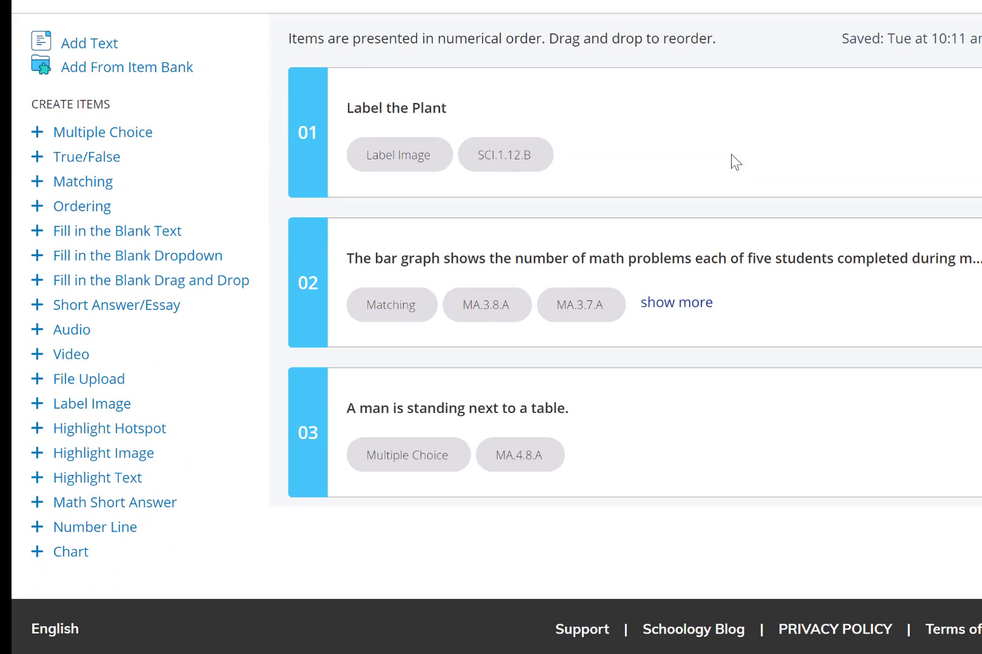
scroll(731, 154, down, 6)
scroll(731, 154, up, 6)
scroll(745, 161, up, 4)
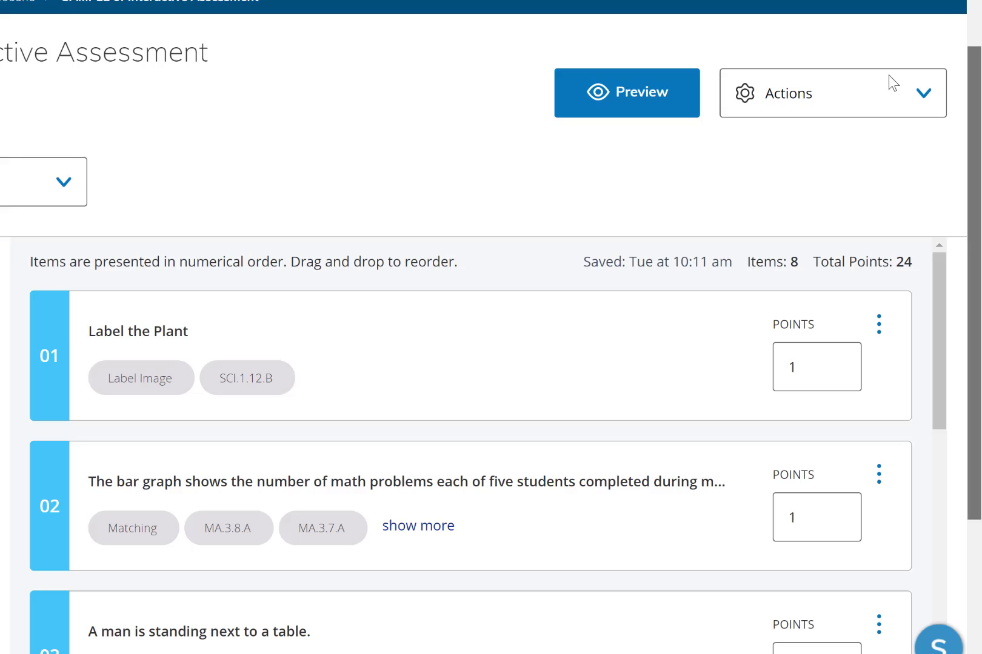
Step: Start the student preview and drag leaves, seeds, stem, roots and petal onto the plant diagram's label boxes
click(625, 110)
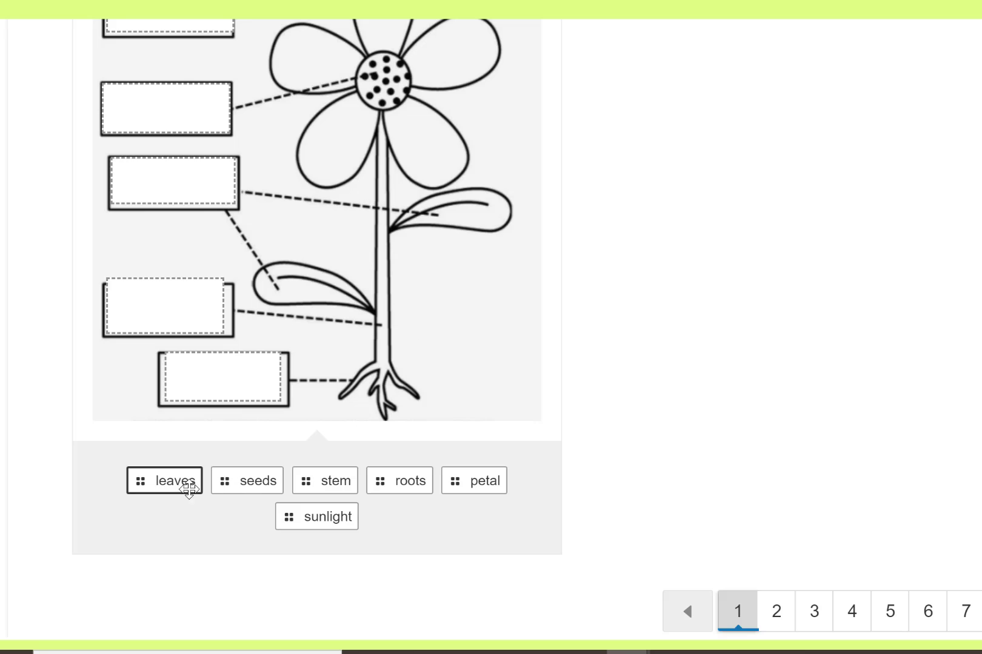
drag(185, 482, 227, 176)
drag(171, 480, 202, 121)
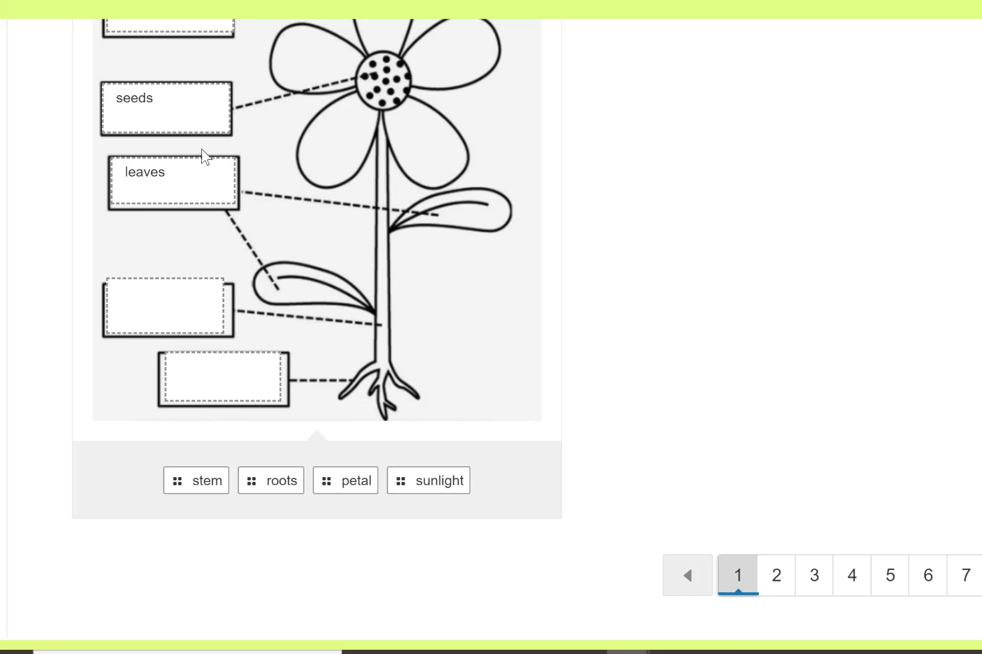
drag(213, 469, 179, 303)
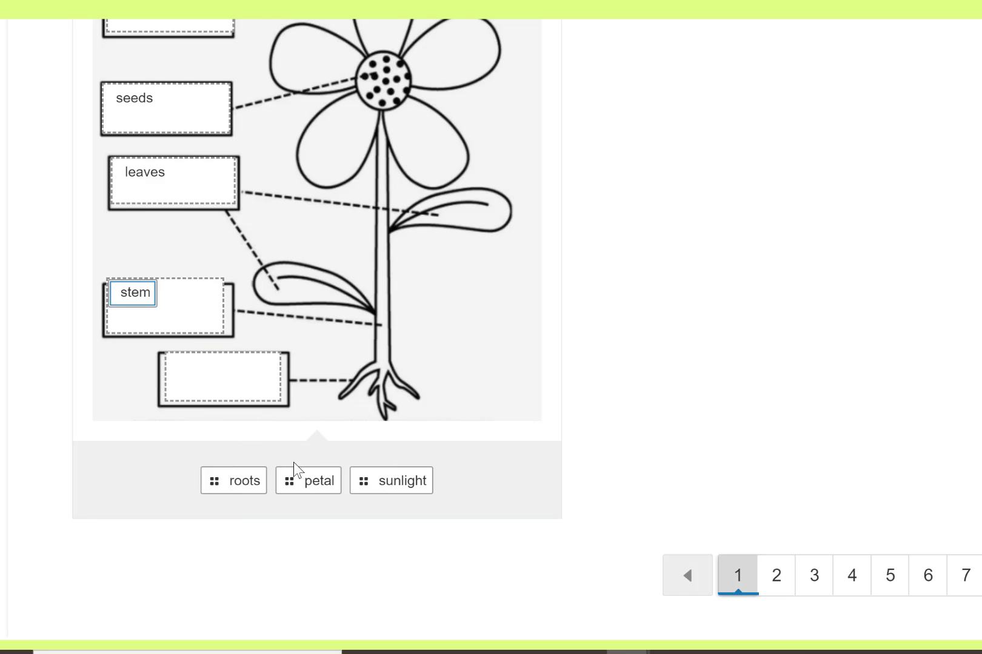
drag(234, 488, 229, 372)
drag(285, 483, 204, 24)
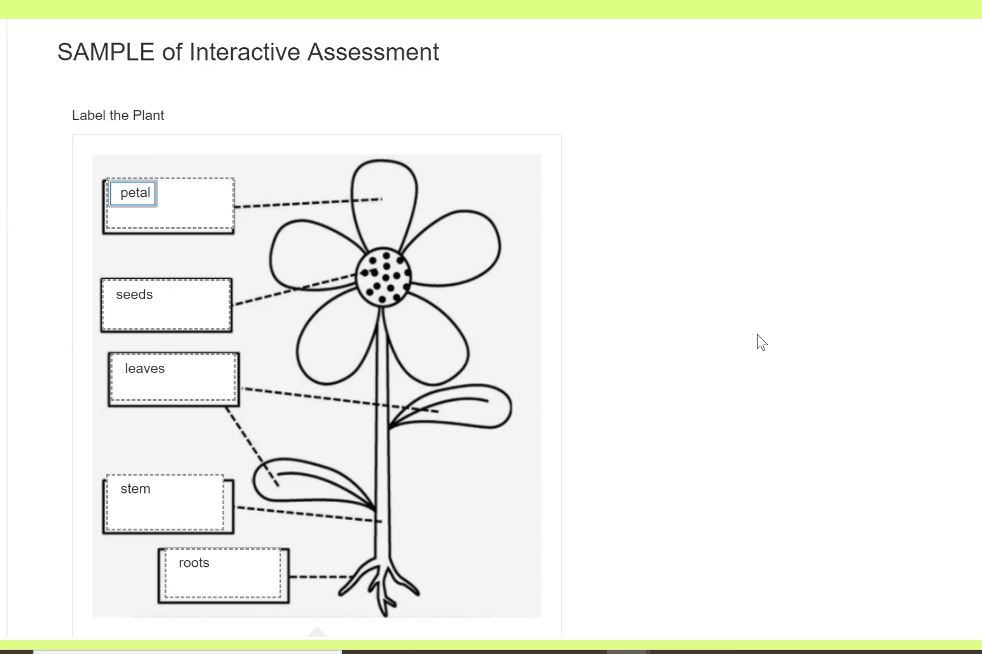
scroll(757, 339, down, 3)
scroll(757, 362, up, 3)
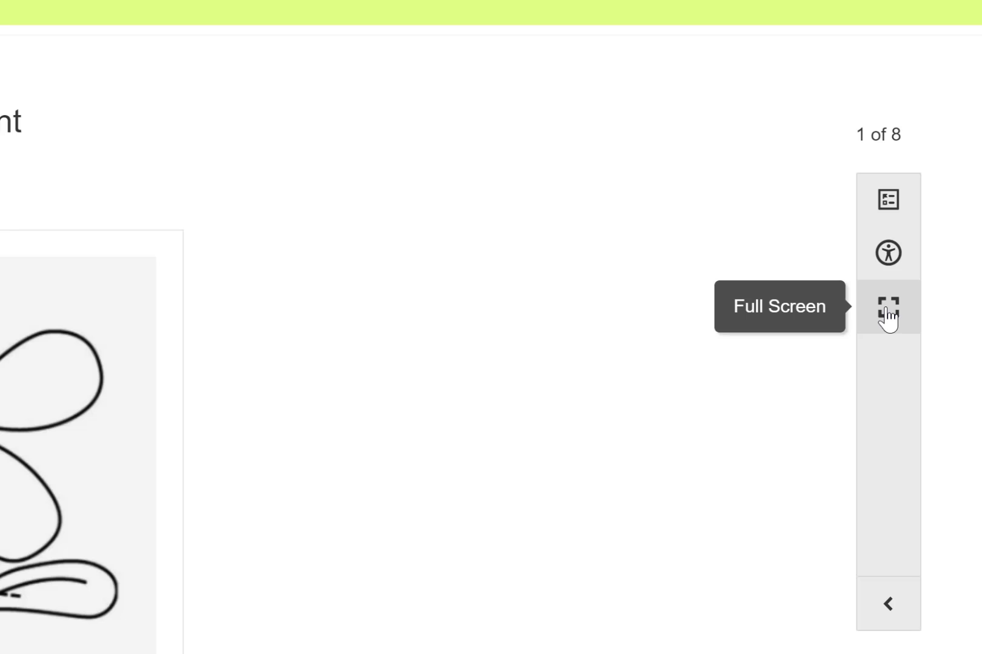
Step: Advance the preview to question 2, the Math Problems bar graph
scroll(684, 479, down, 6)
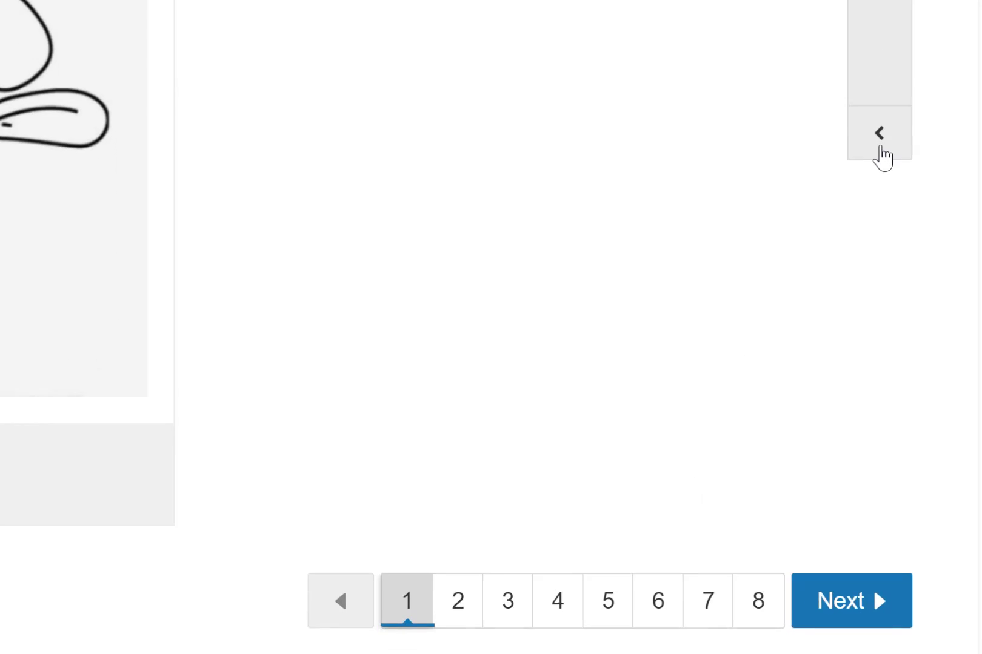
click(858, 602)
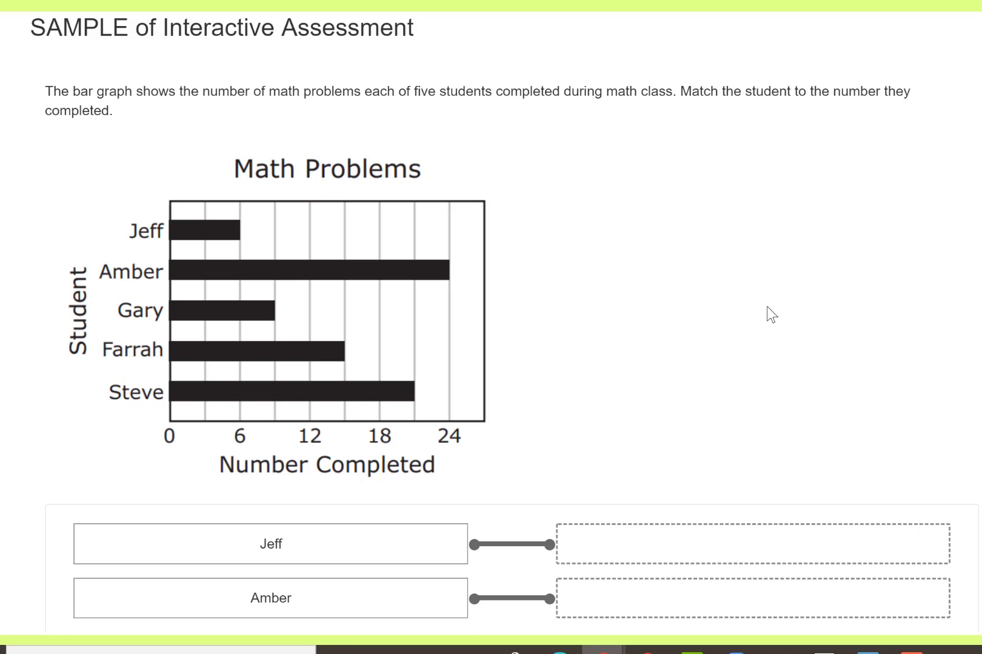
Step: Match Steve to 21, Farrah to 15, Gary to 9, Amber to 24 and Jeff to 6
scroll(770, 315, down, 6)
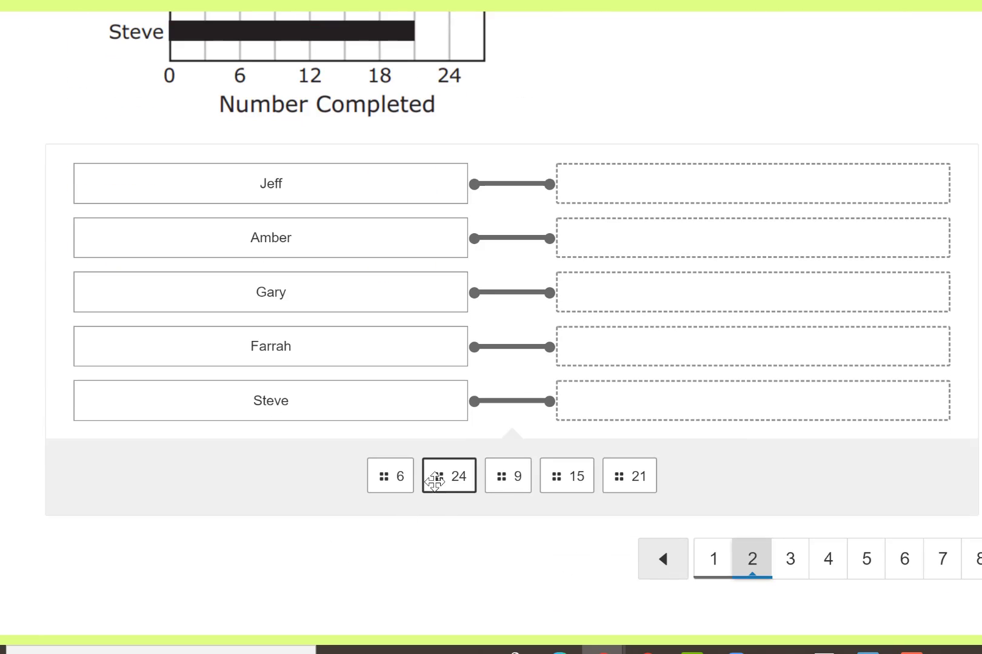
drag(624, 477, 627, 436)
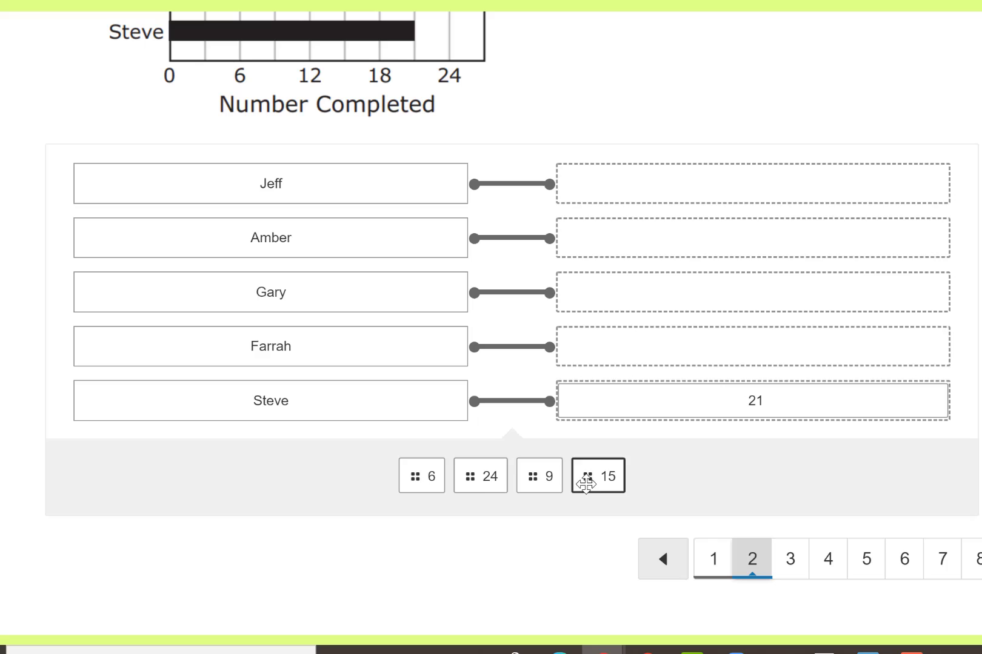
drag(585, 484, 606, 294)
drag(539, 476, 683, 254)
drag(517, 473, 690, 188)
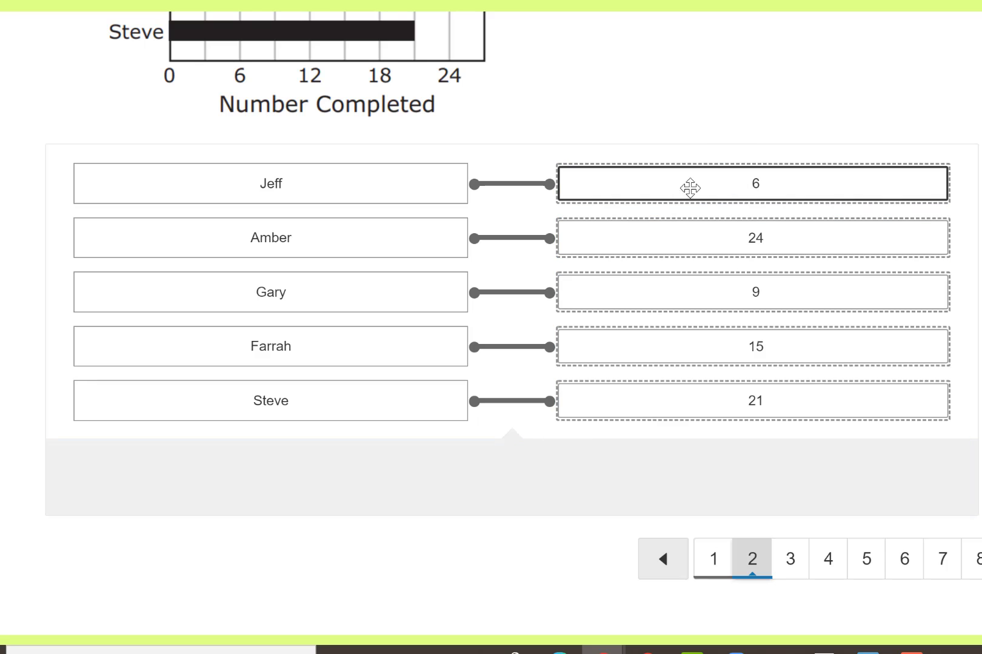
scroll(970, 160, up, 1)
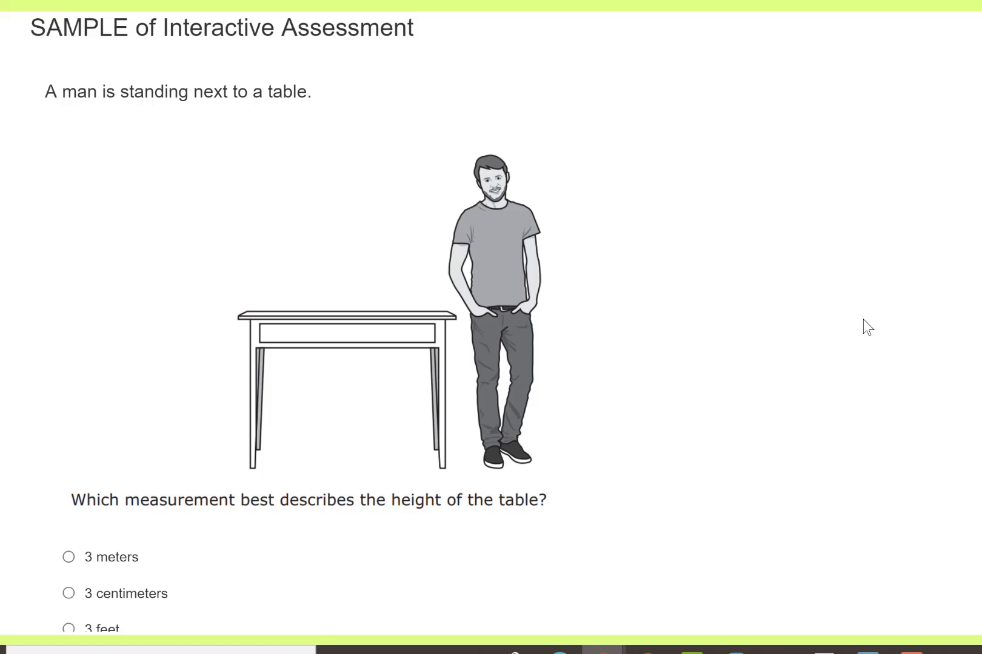
Step: Answer the table-height question with 3 feet and jump to question 4
scroll(864, 321, down, 3)
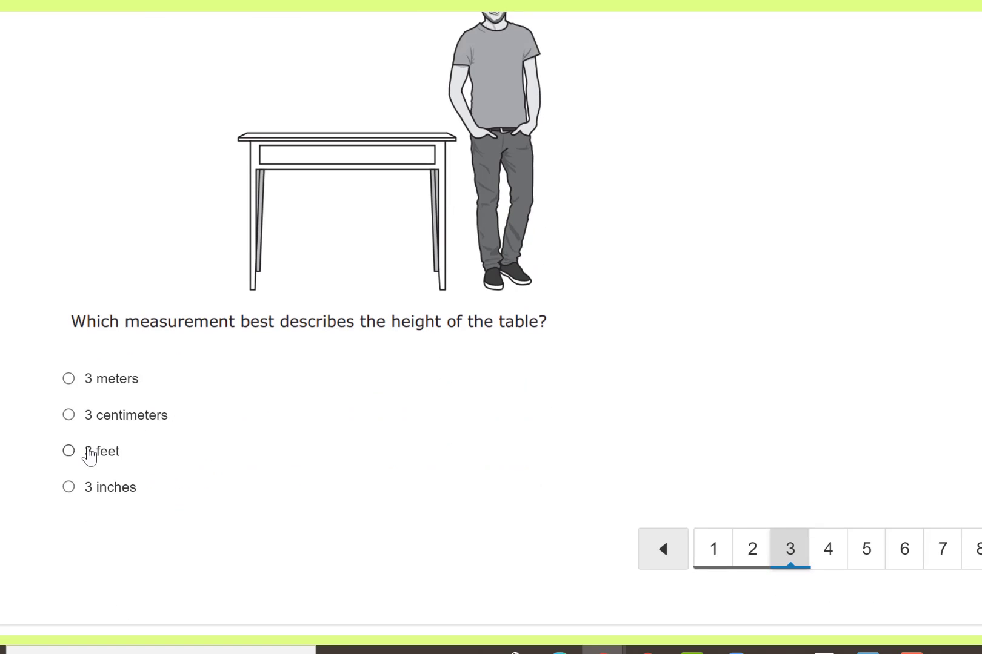
click(88, 455)
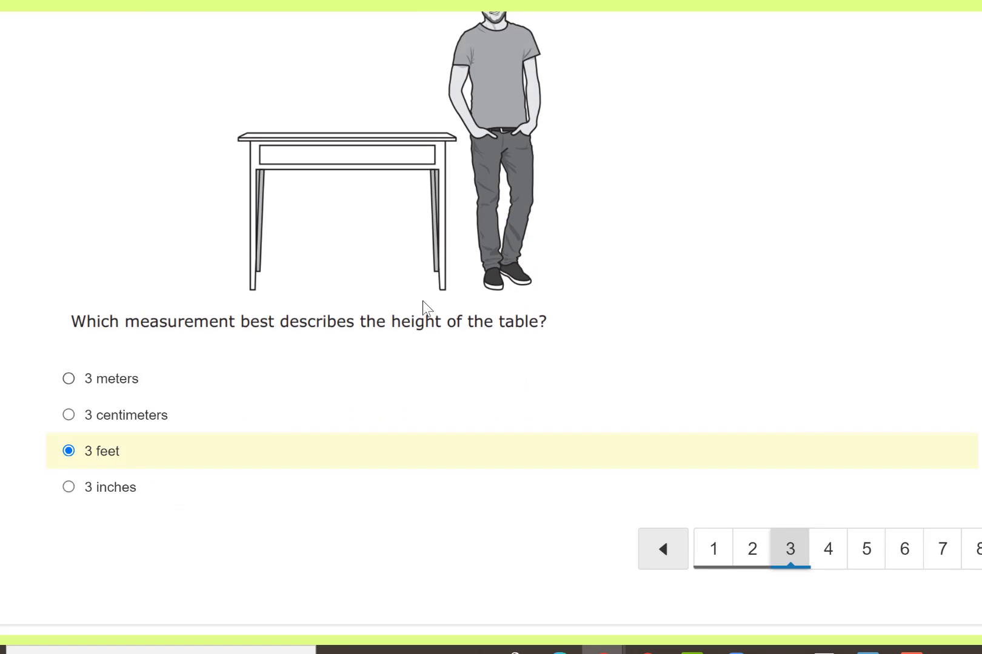
click(831, 564)
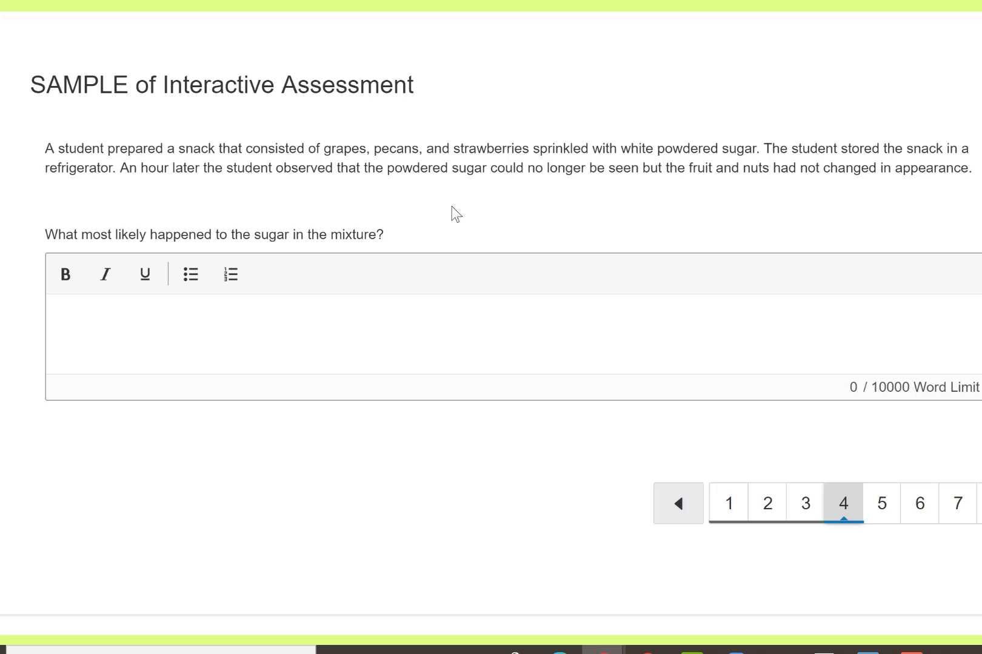
Step: Type 'It will absorb into the fruit.' as the sugar question's answer
click(461, 336)
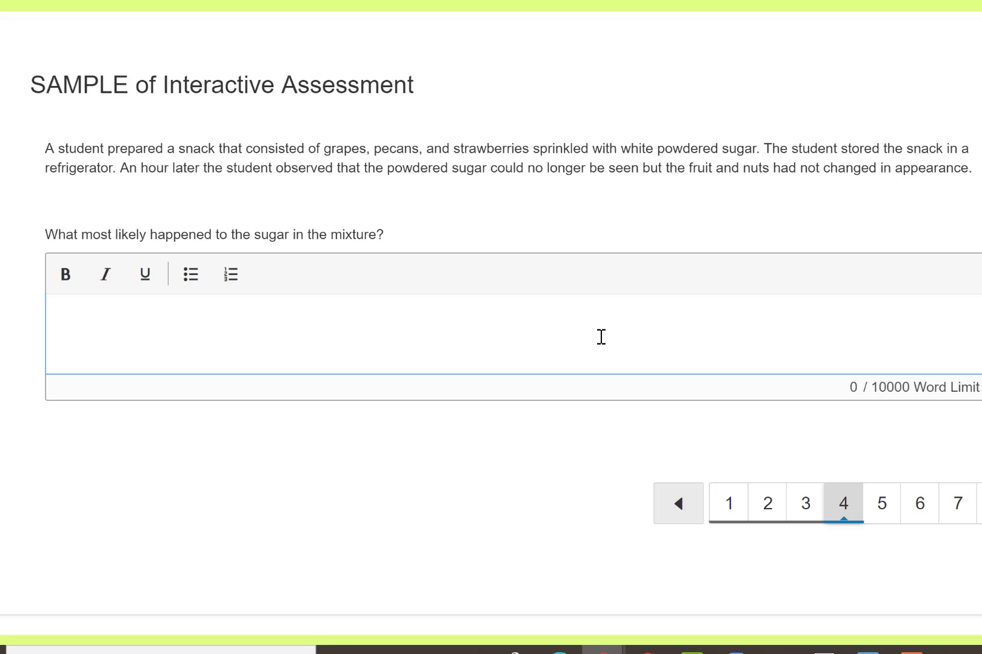
text(It will absorb into the fruit.)
click(882, 503)
scroll(668, 338, down, 1)
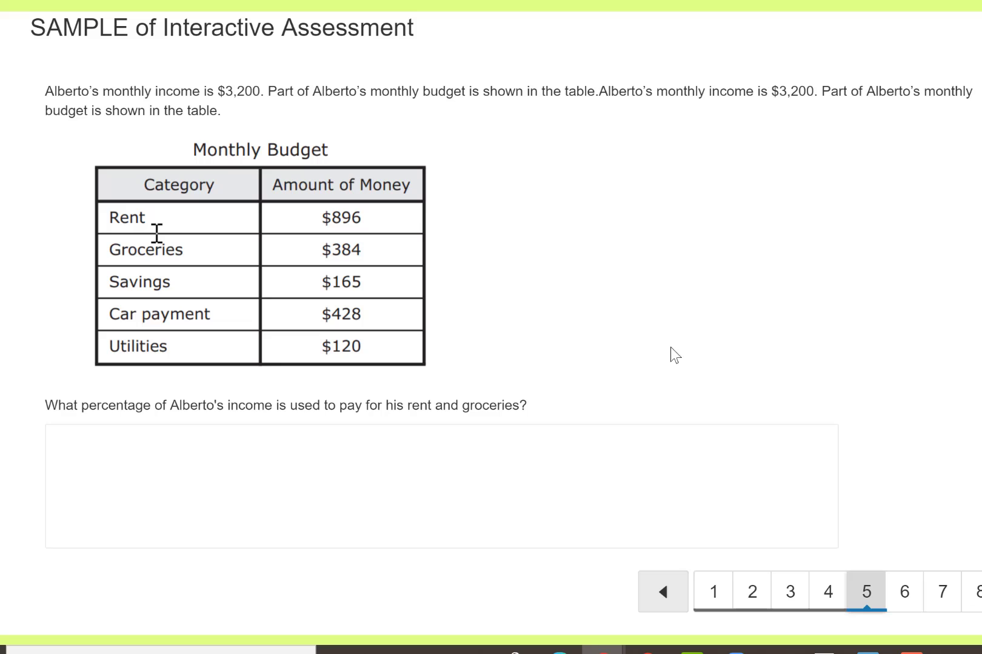
click(830, 603)
drag(828, 394, 967, 373)
click(886, 389)
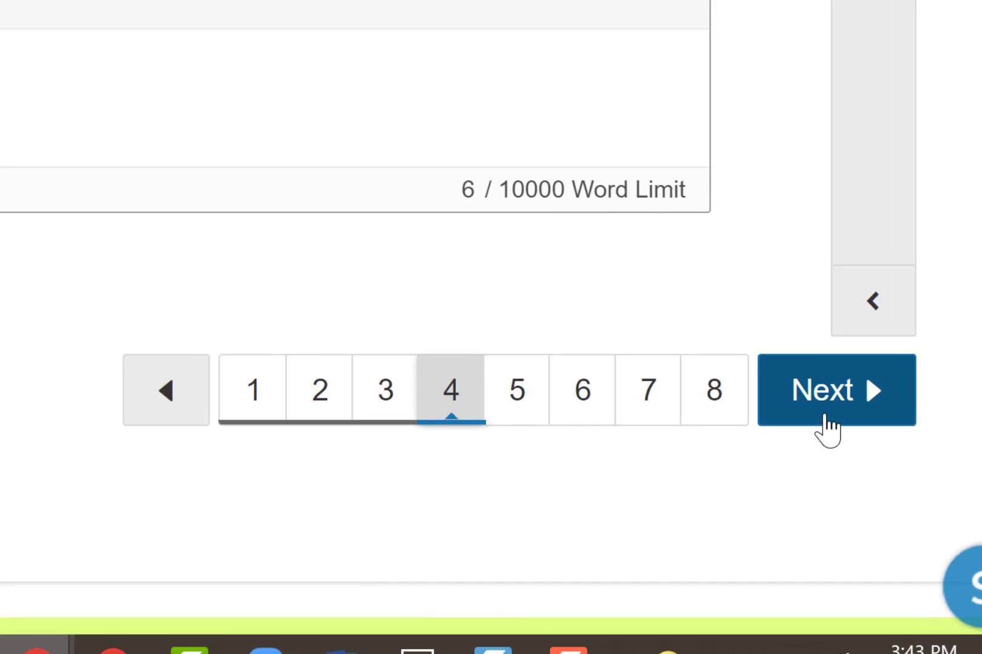
Step: Make the word absorb bold in the answer, then go to question 5
double_click(177, 261)
click(89, 204)
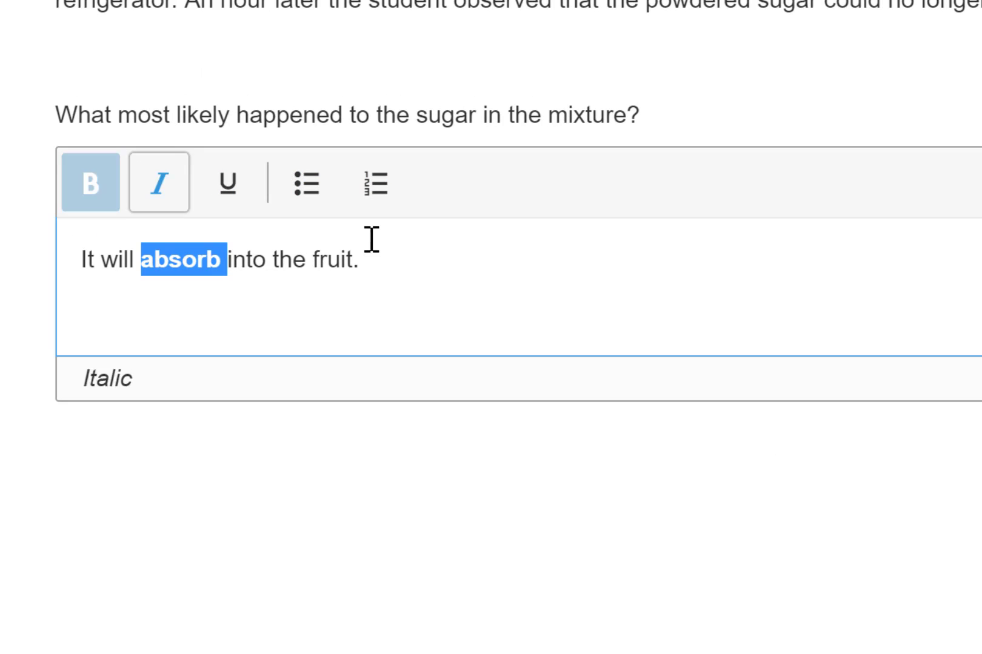
click(677, 512)
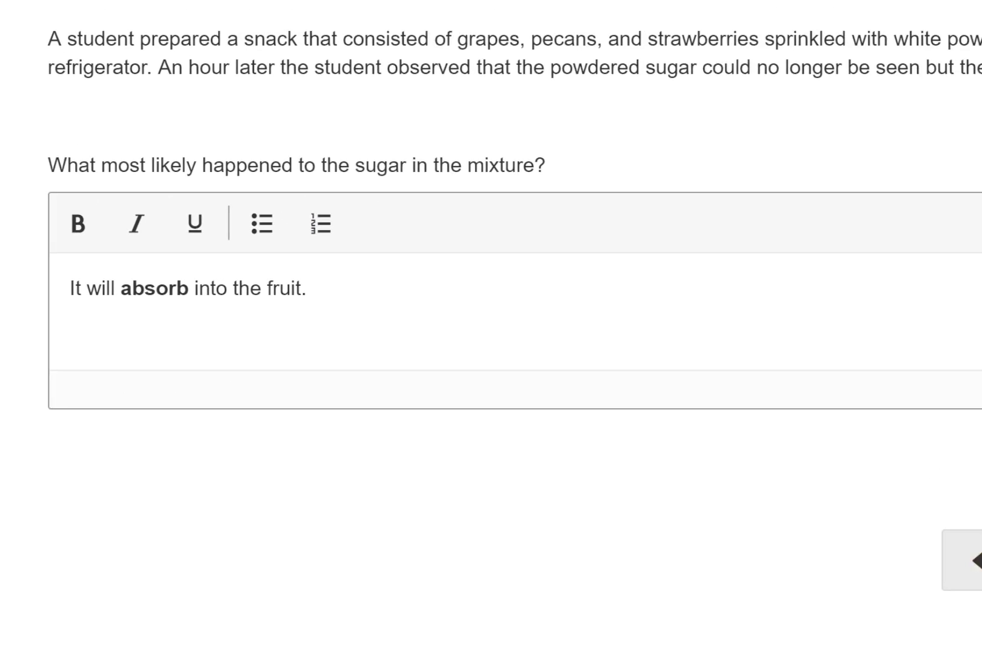
click(817, 521)
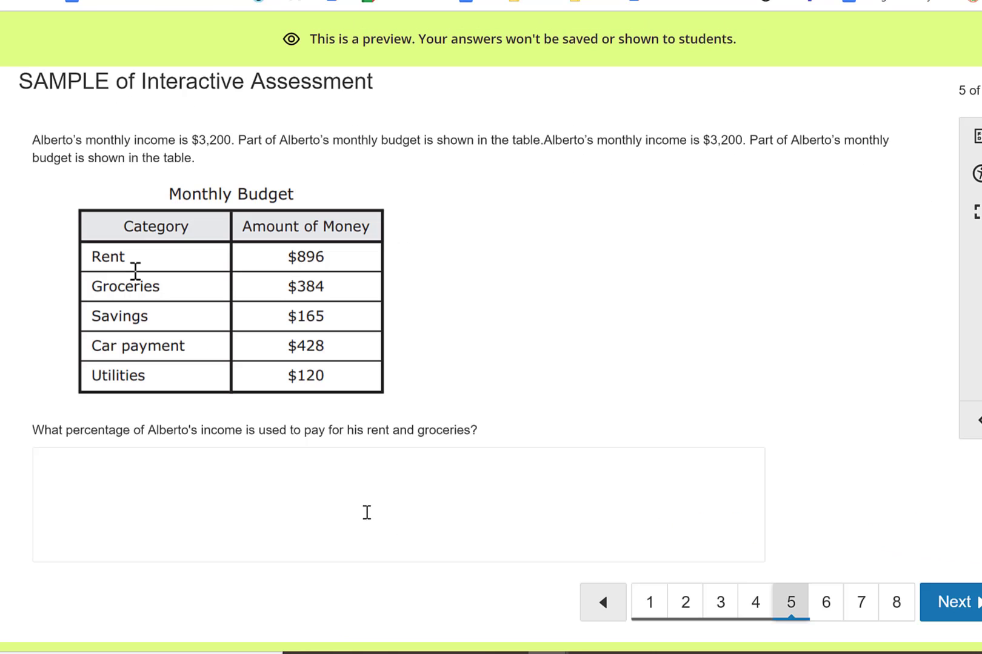
Step: Enter 40% in the budget question's math answer field
click(367, 510)
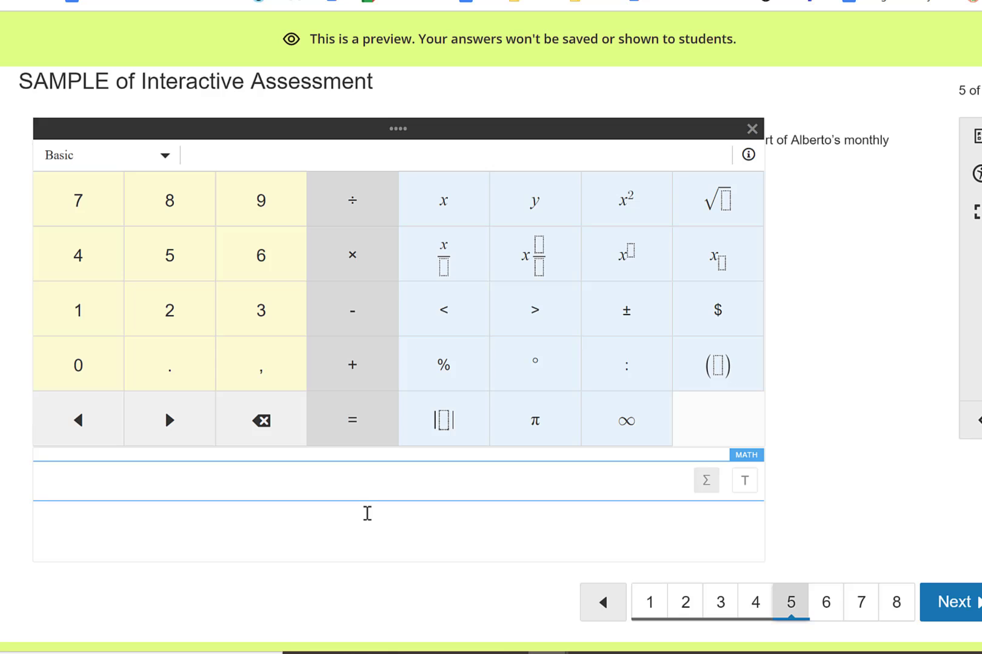
text(40)
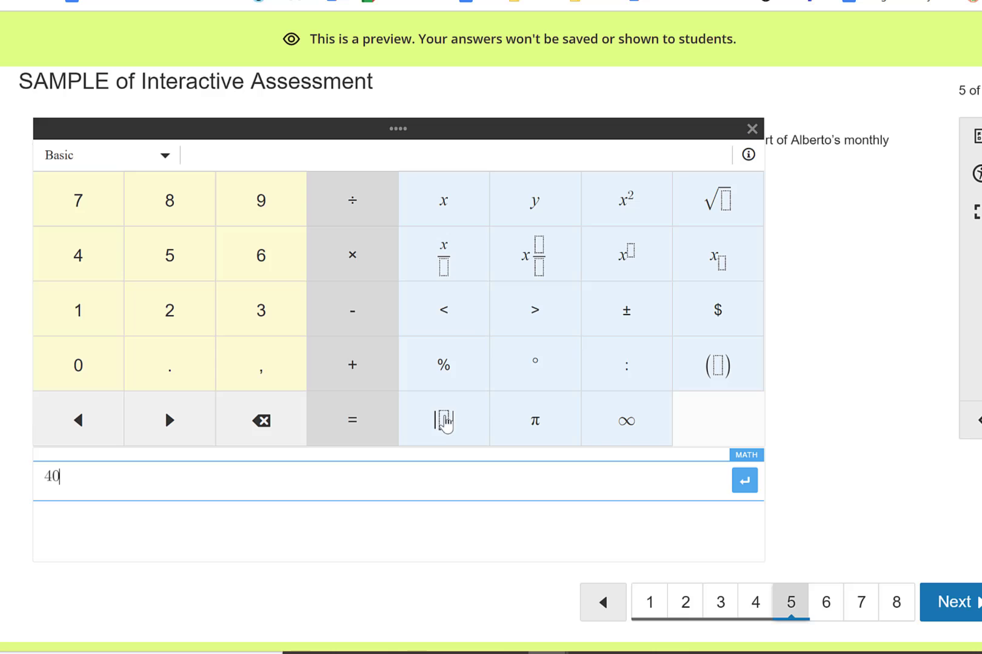
click(444, 373)
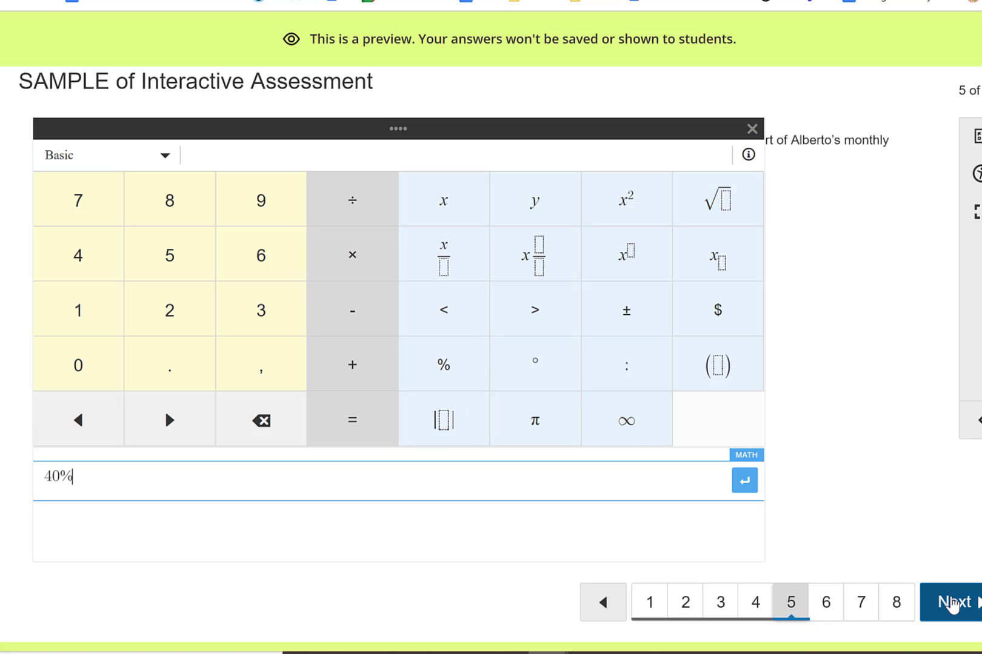
Step: On question 6's line graph, raise the early-week points so weeks 3 and 4 reach 45 words
click(951, 603)
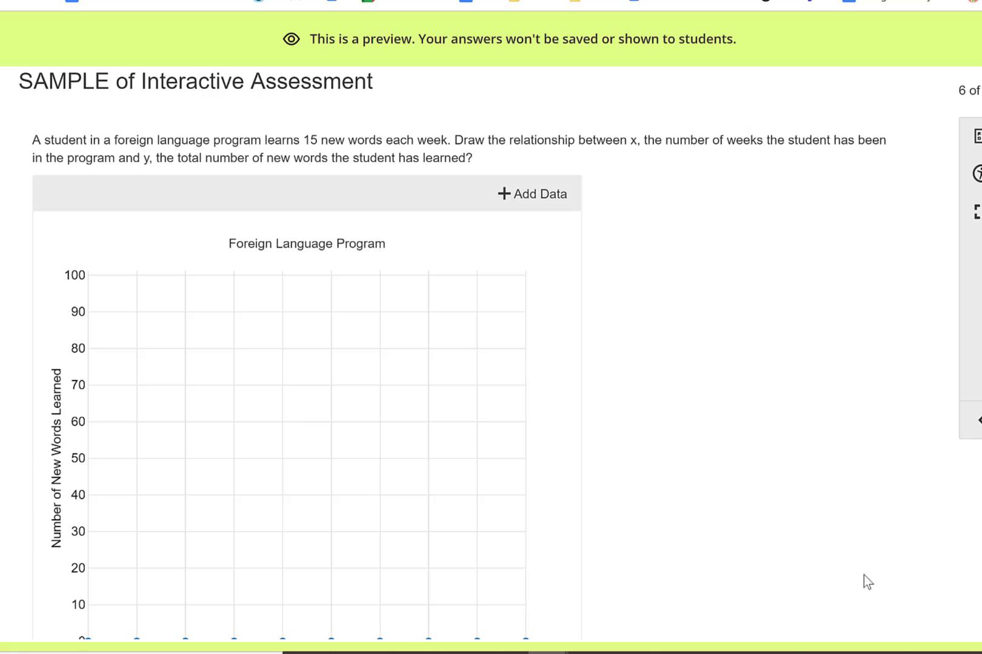
scroll(665, 372, down, 3)
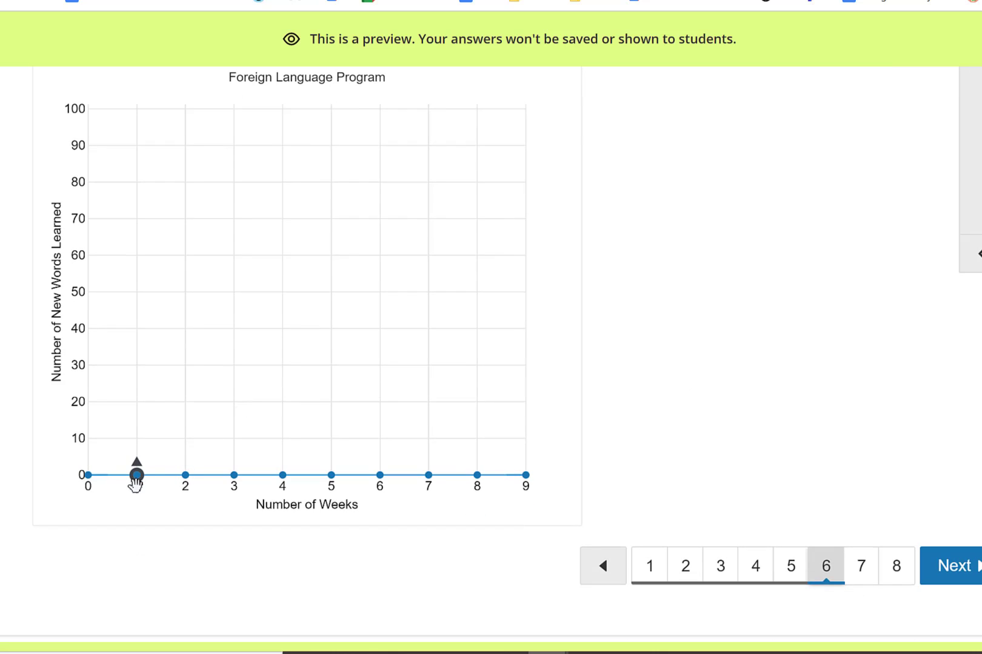
drag(136, 483, 137, 421)
drag(185, 475, 191, 383)
drag(234, 475, 238, 338)
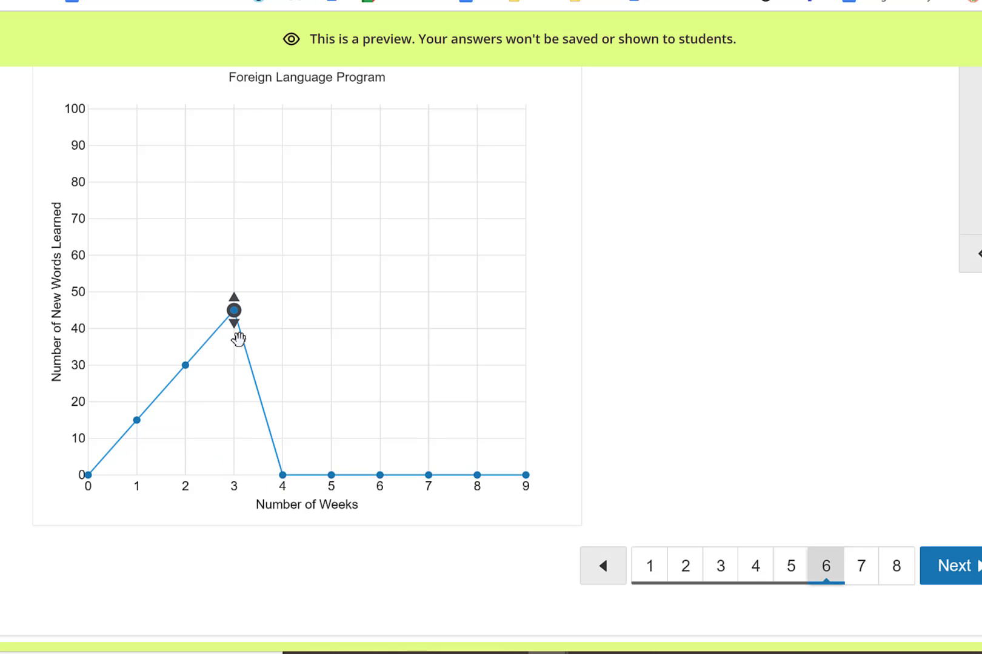
drag(285, 456, 286, 282)
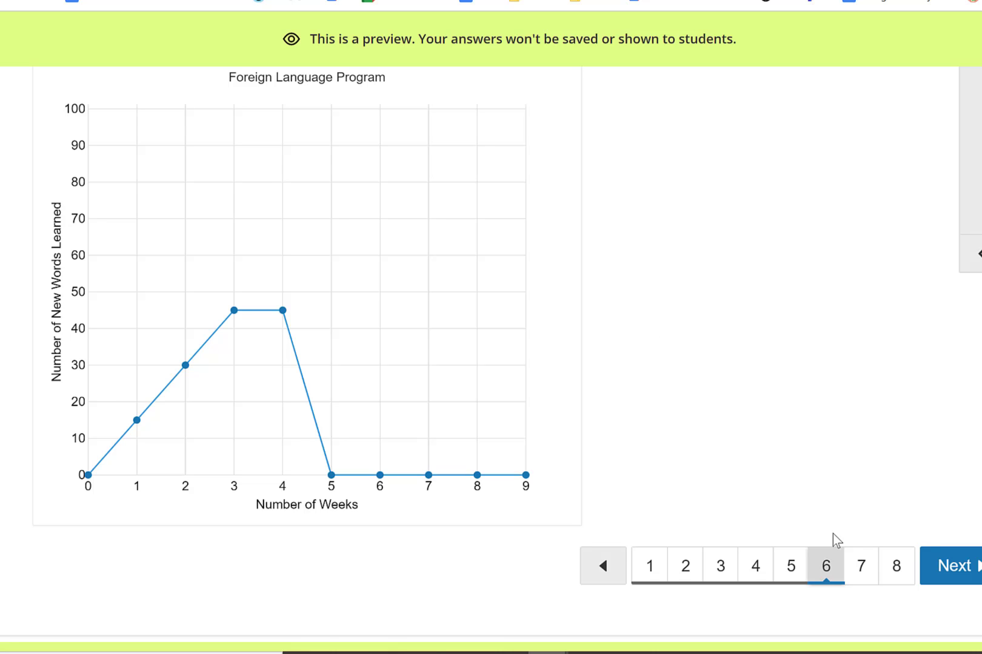
Step: Fill question 7's blanks with 'exported dried fish' and 'exported agricultural goods', then move to question 8
click(957, 576)
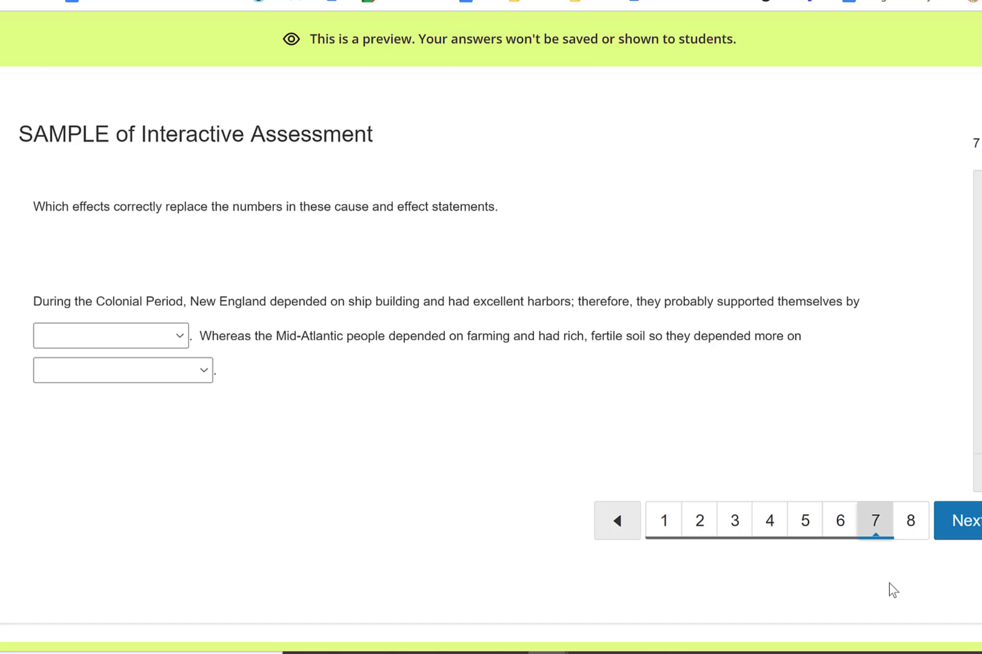
click(129, 342)
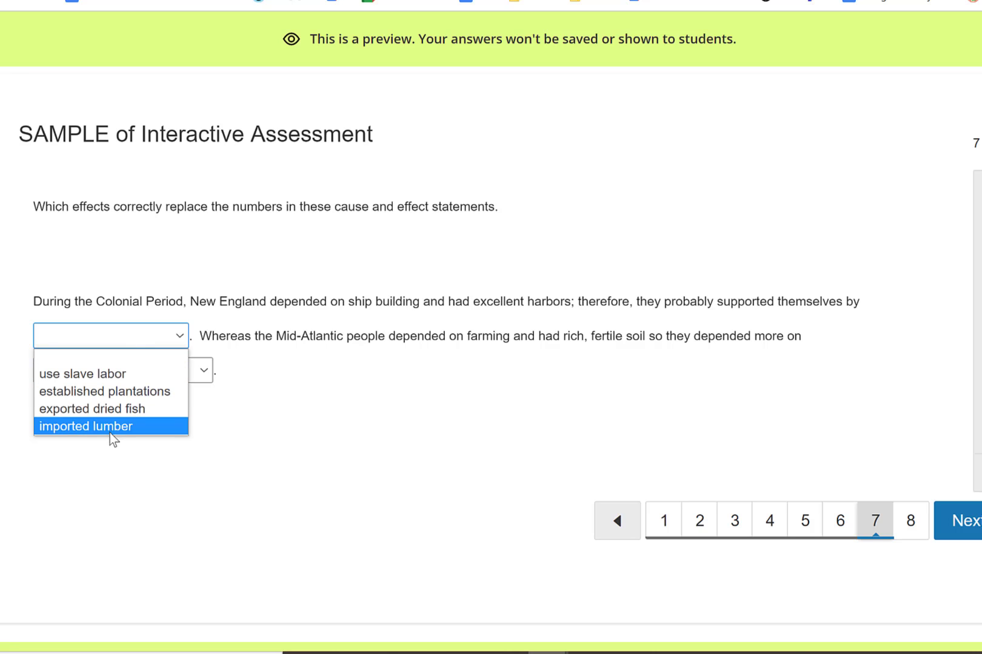
click(112, 415)
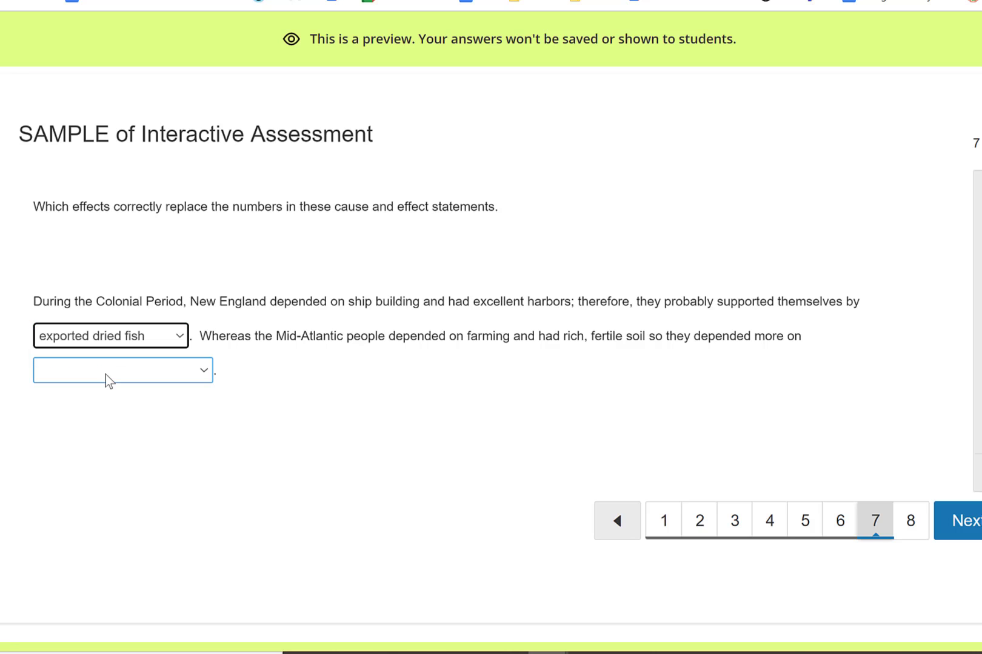
click(106, 375)
click(107, 442)
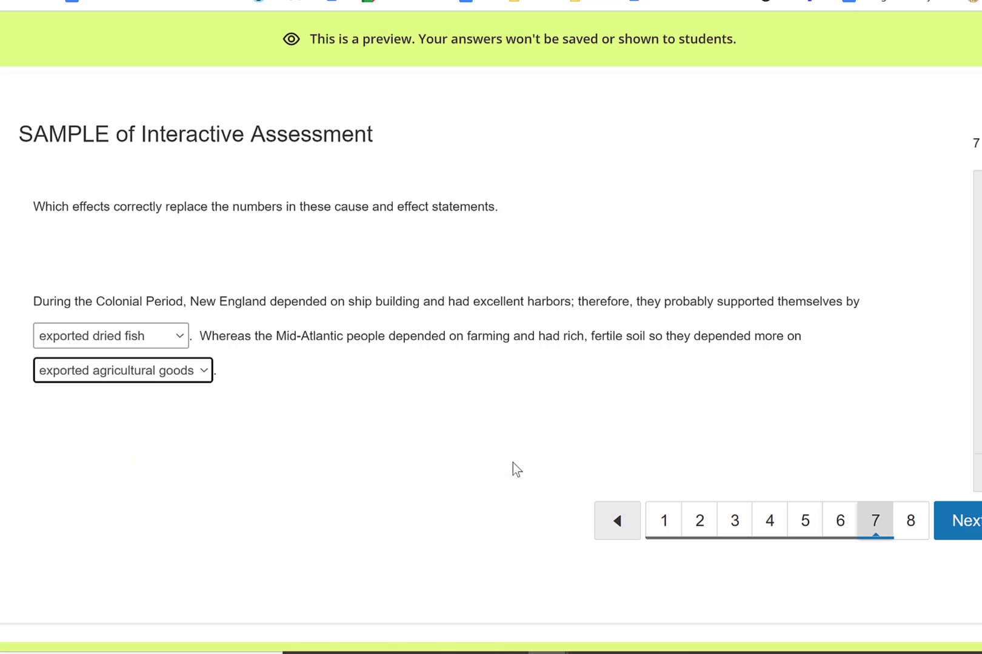
click(959, 524)
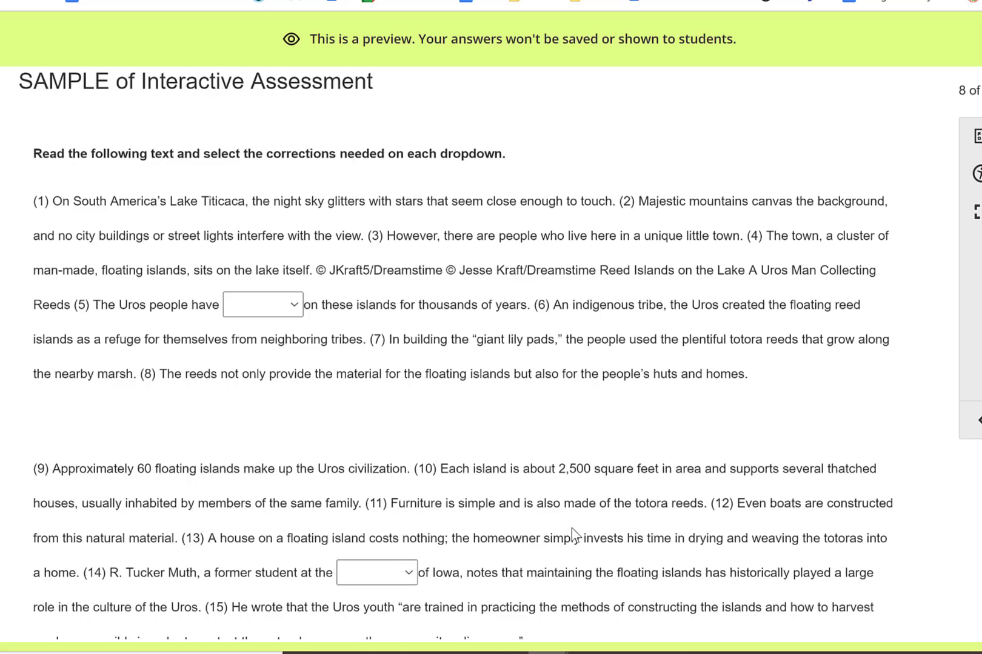
Step: Choose flourished, University and are in the three Uros passage dropdowns
scroll(714, 400, down, 1)
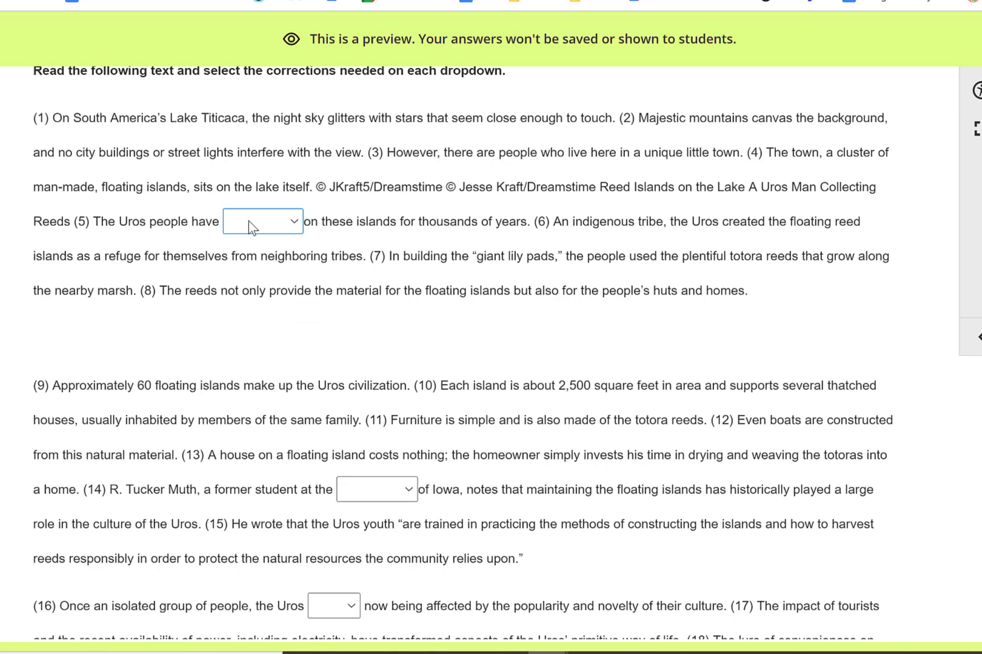
click(250, 221)
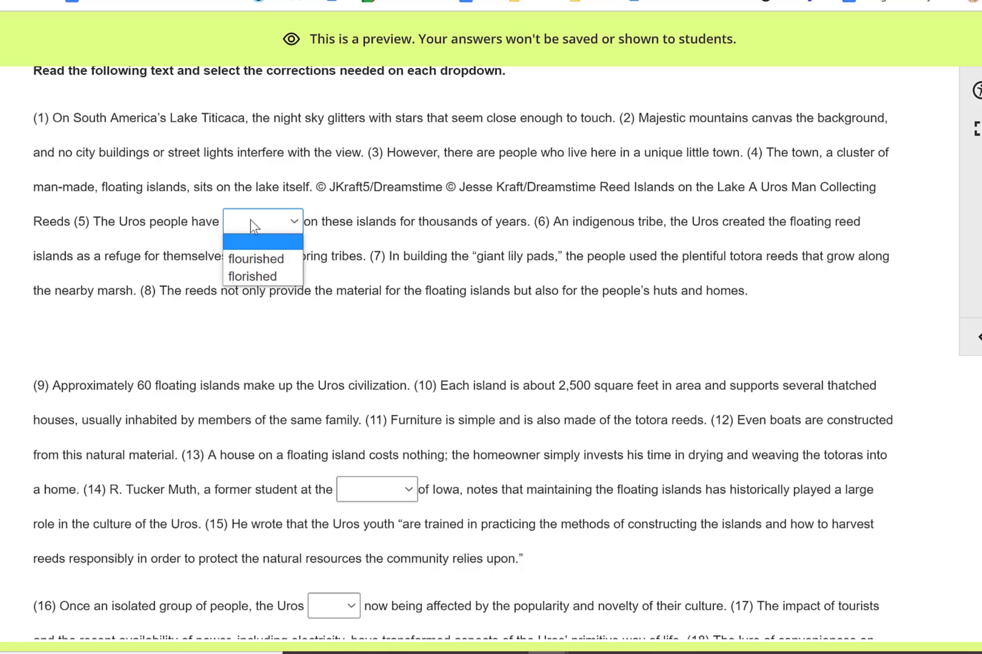
click(250, 260)
scroll(439, 469, down, 3)
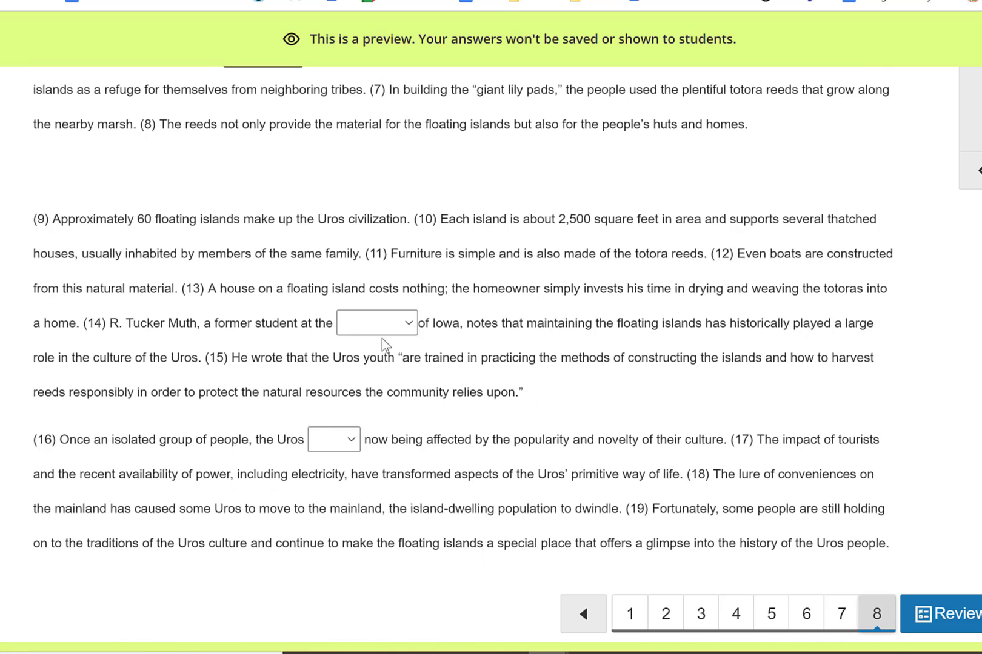
click(386, 327)
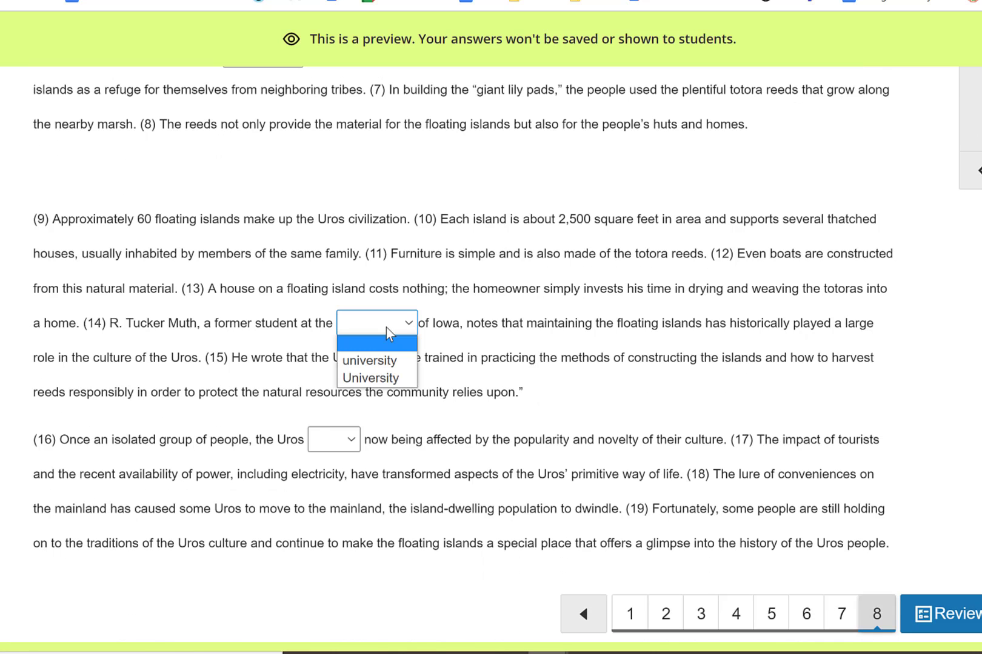
click(384, 376)
scroll(483, 400, down, 1)
click(350, 390)
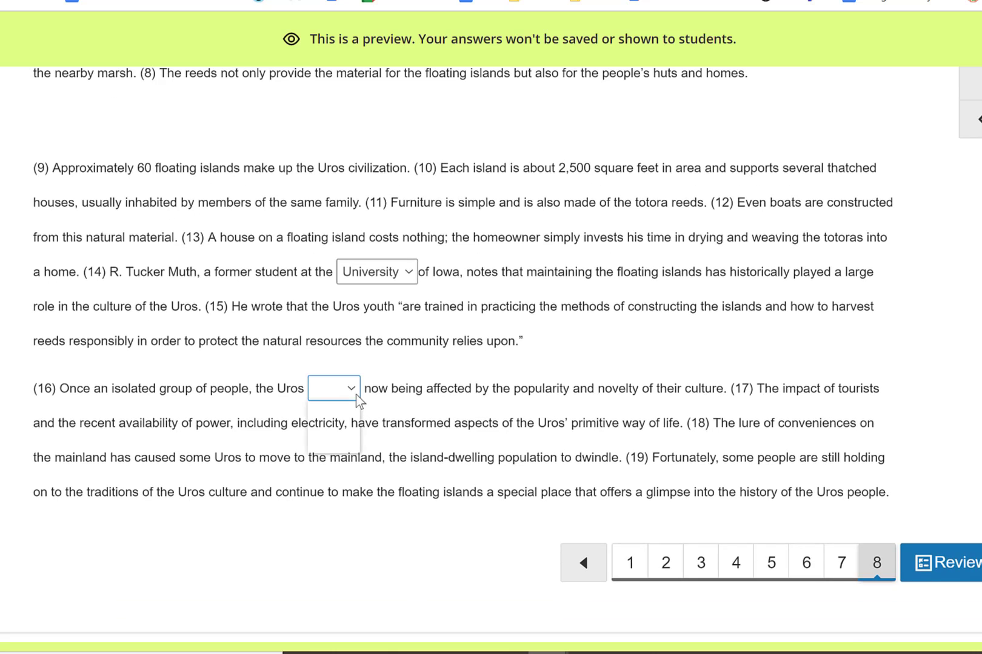
click(338, 443)
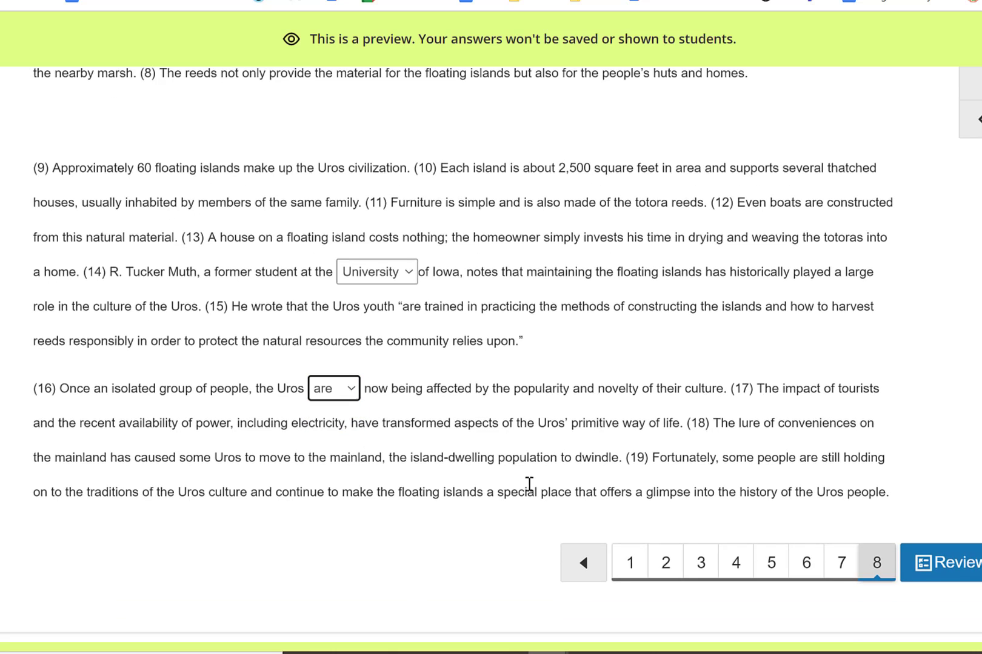
Step: From the review overview, go back to question 1 and look it over
click(952, 569)
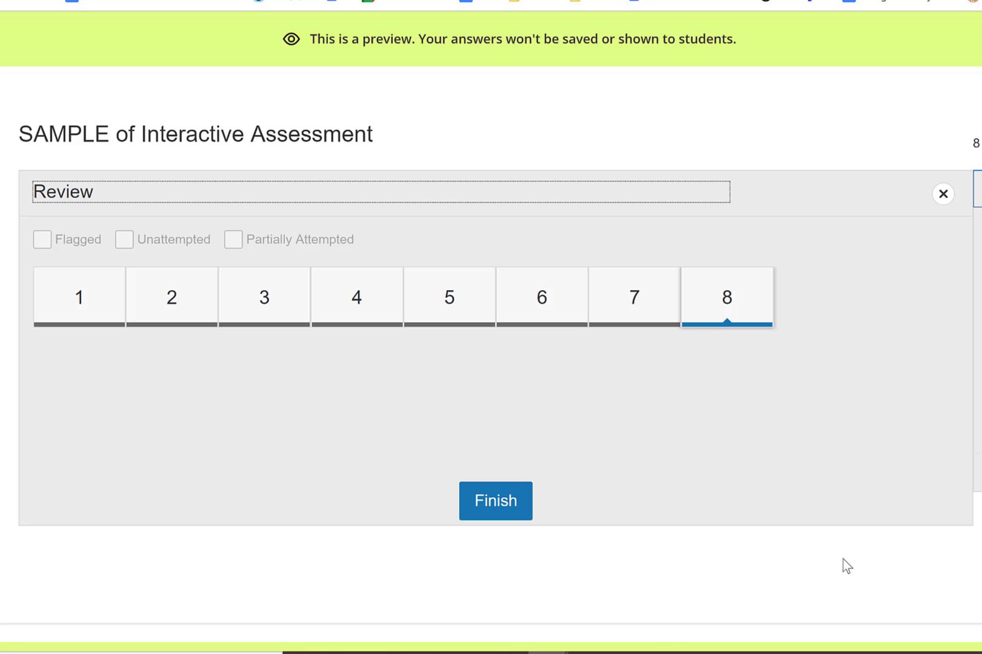
click(88, 314)
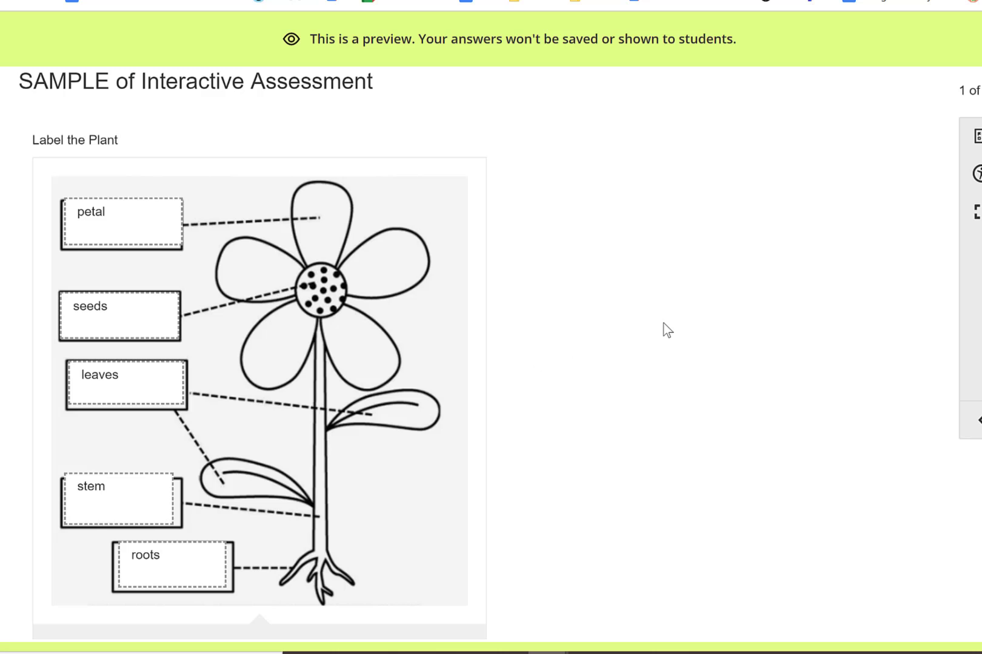
scroll(664, 331, down, 3)
scroll(663, 330, up, 4)
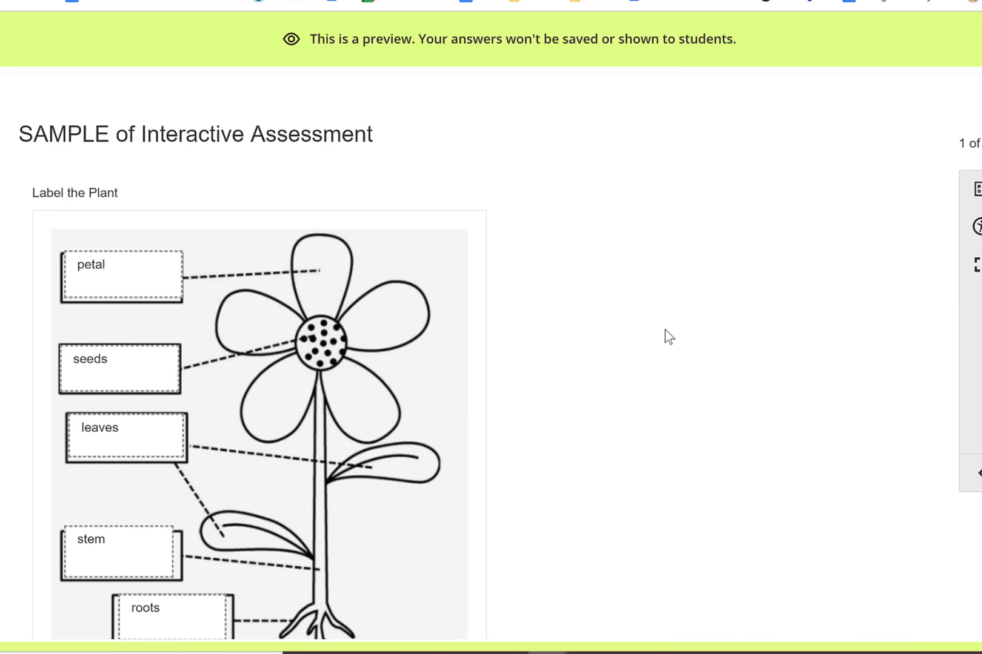
scroll(730, 367, down, 4)
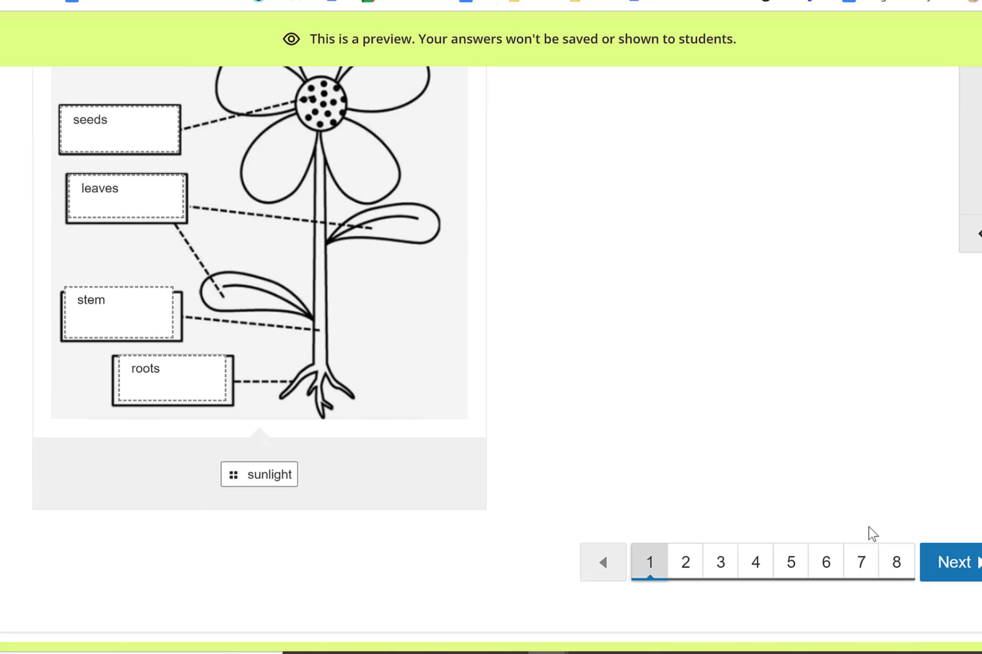
Step: Advance to question 2, skip to question 8, then reopen the review listing questions 1–8
click(956, 563)
scroll(865, 519, down, 5)
click(897, 577)
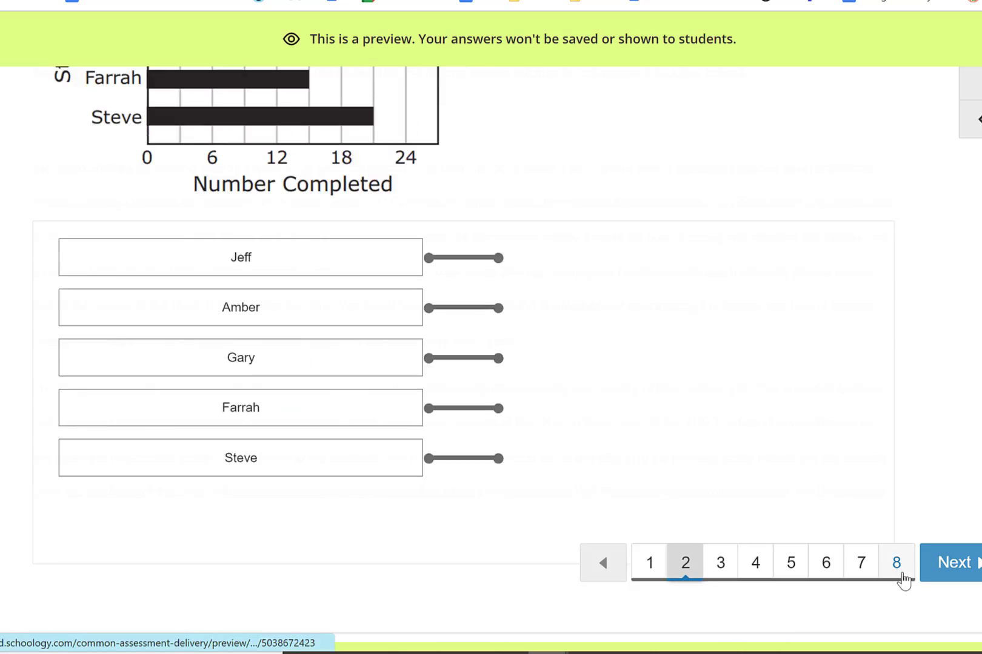
scroll(901, 537, down, 5)
click(909, 563)
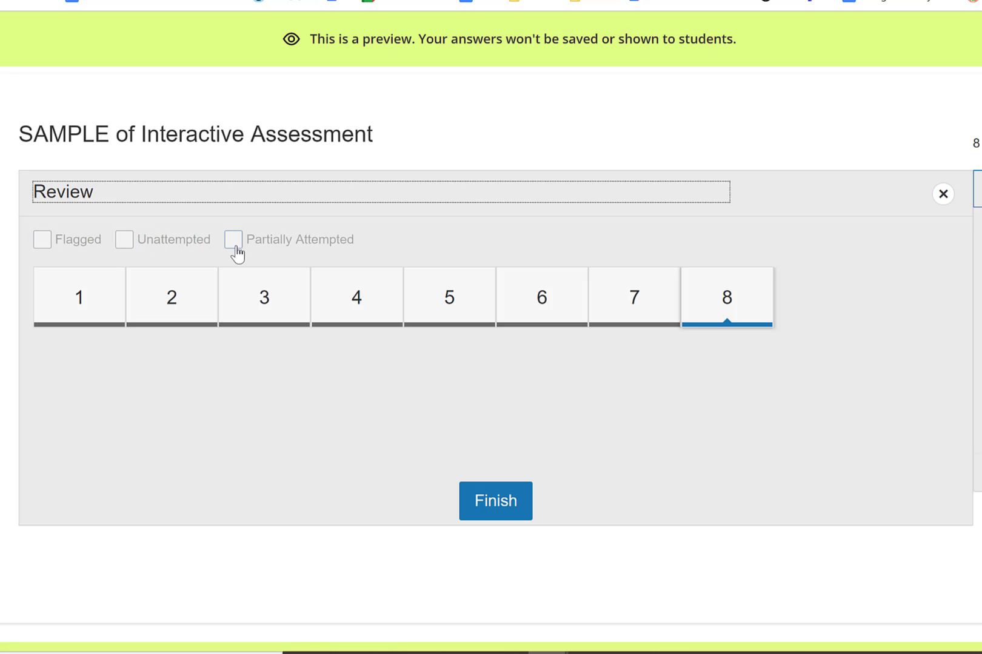
Step: Finish the attempt, close the preview, and return to the Materials page listing SAMPLE of Interactive Assessment
click(513, 509)
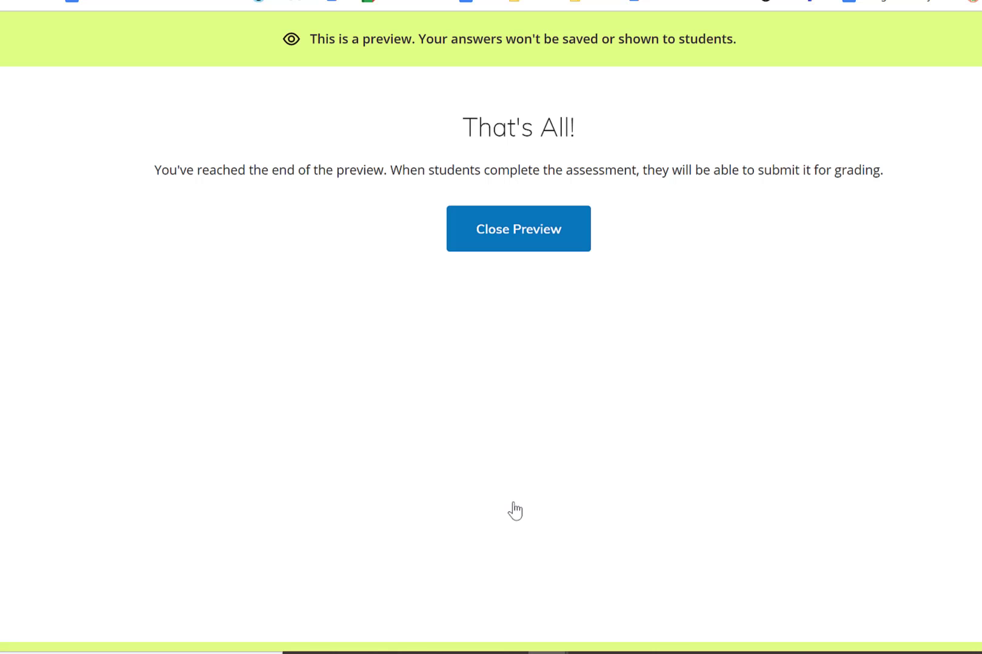
click(542, 243)
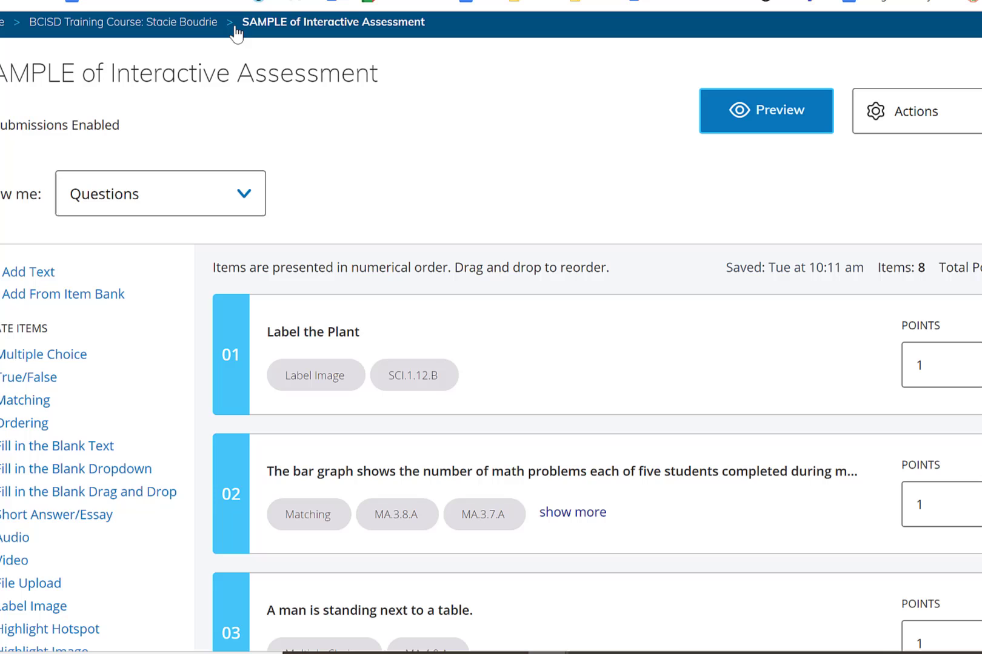
click(159, 26)
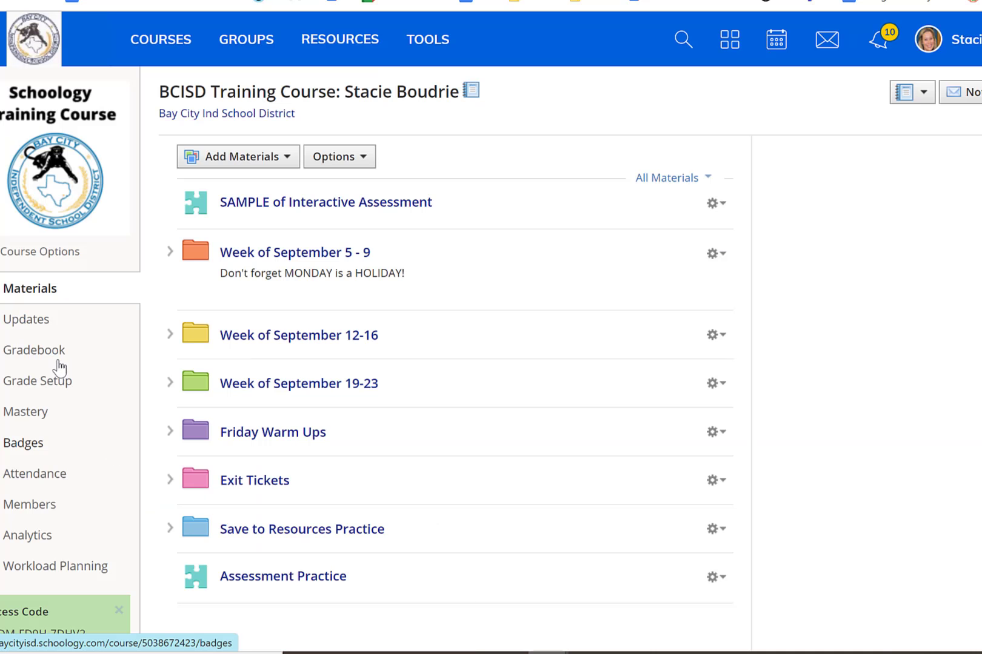
Step: Open the course Mastery report and view the summaries for objectives SCI.1.12.B (100%) and MA.3.8.A (83.33%)
click(25, 412)
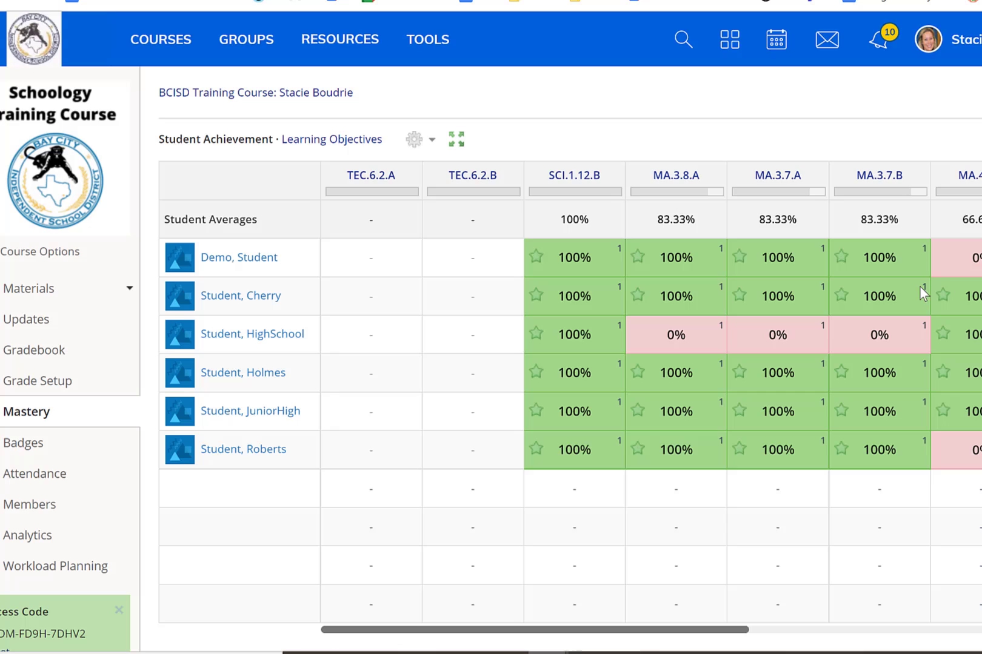
mouse_move(572, 185)
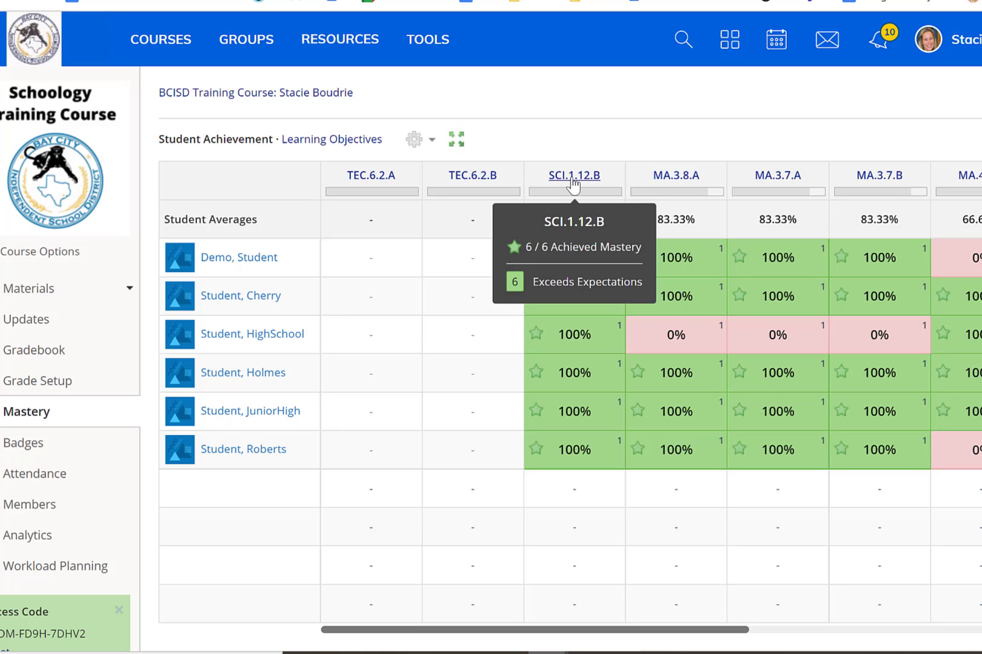
mouse_move(682, 181)
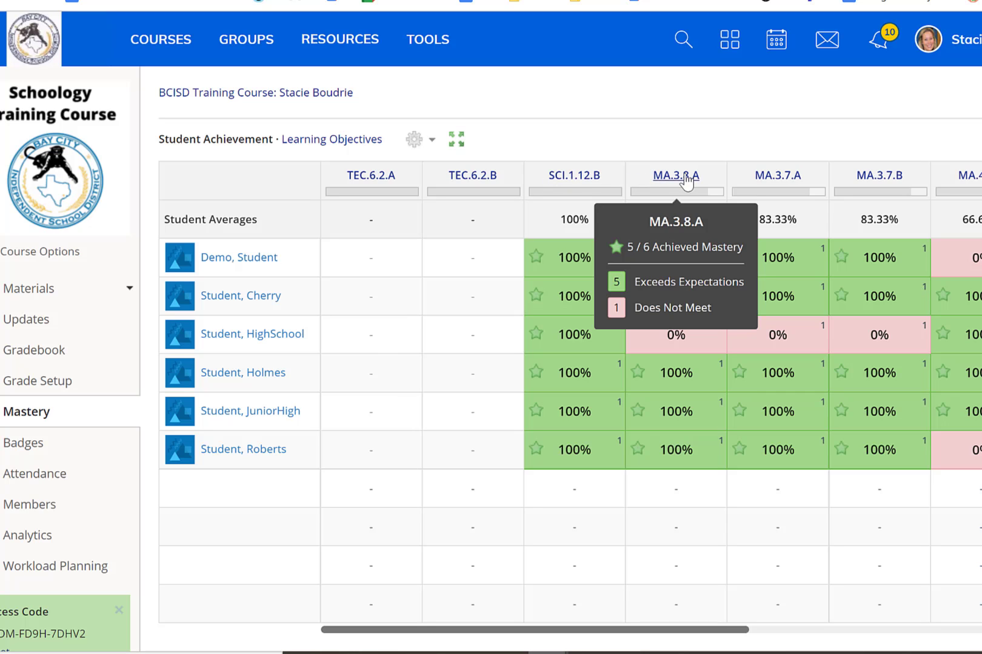
Step: Open the second student's Objectives Report, showing SCI.1.12.B, MA.3.8.A and MA.3.7.A at 100%
click(276, 306)
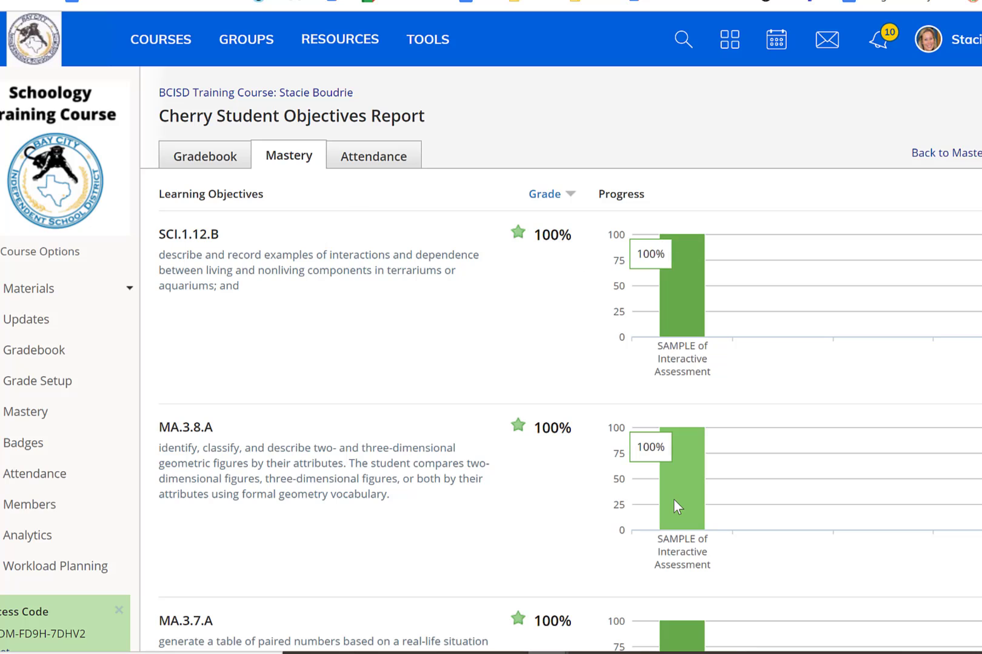
mouse_move(676, 506)
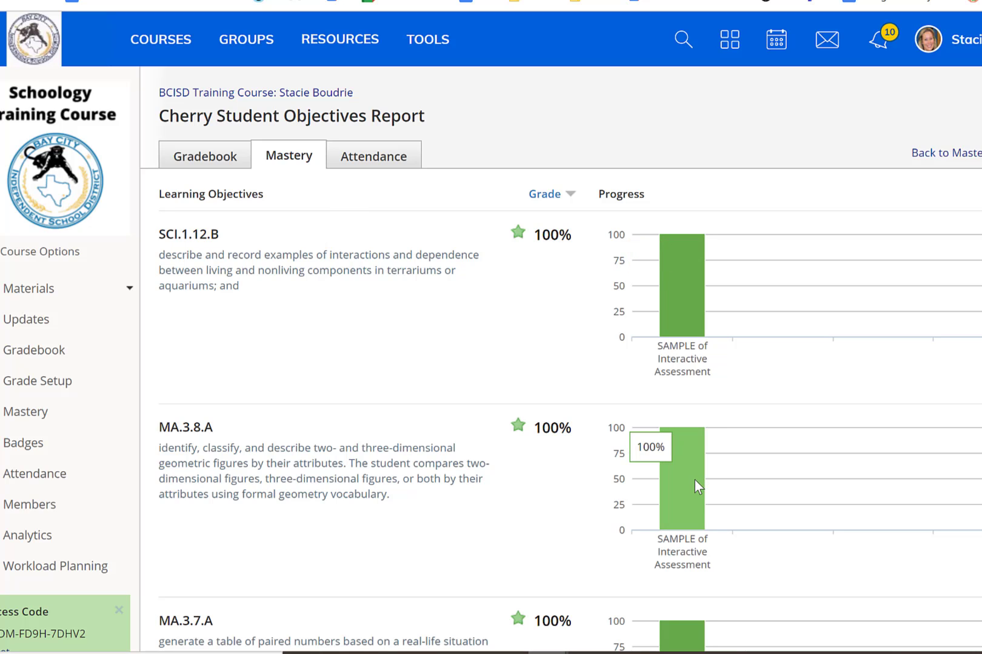